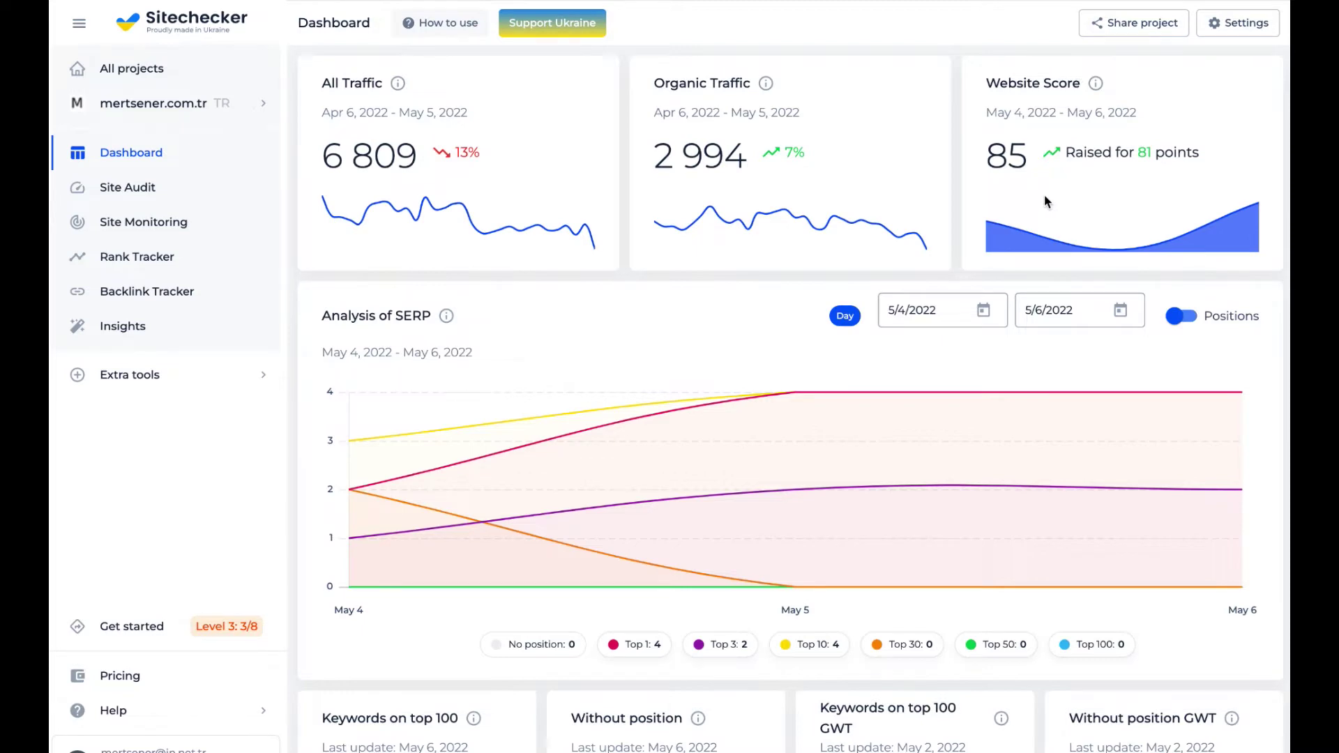
# Step: Look over the dashboard's traffic, website score and SERP analysis, and view the list of extra tools
pyautogui.scroll(-3, 1044, 198)
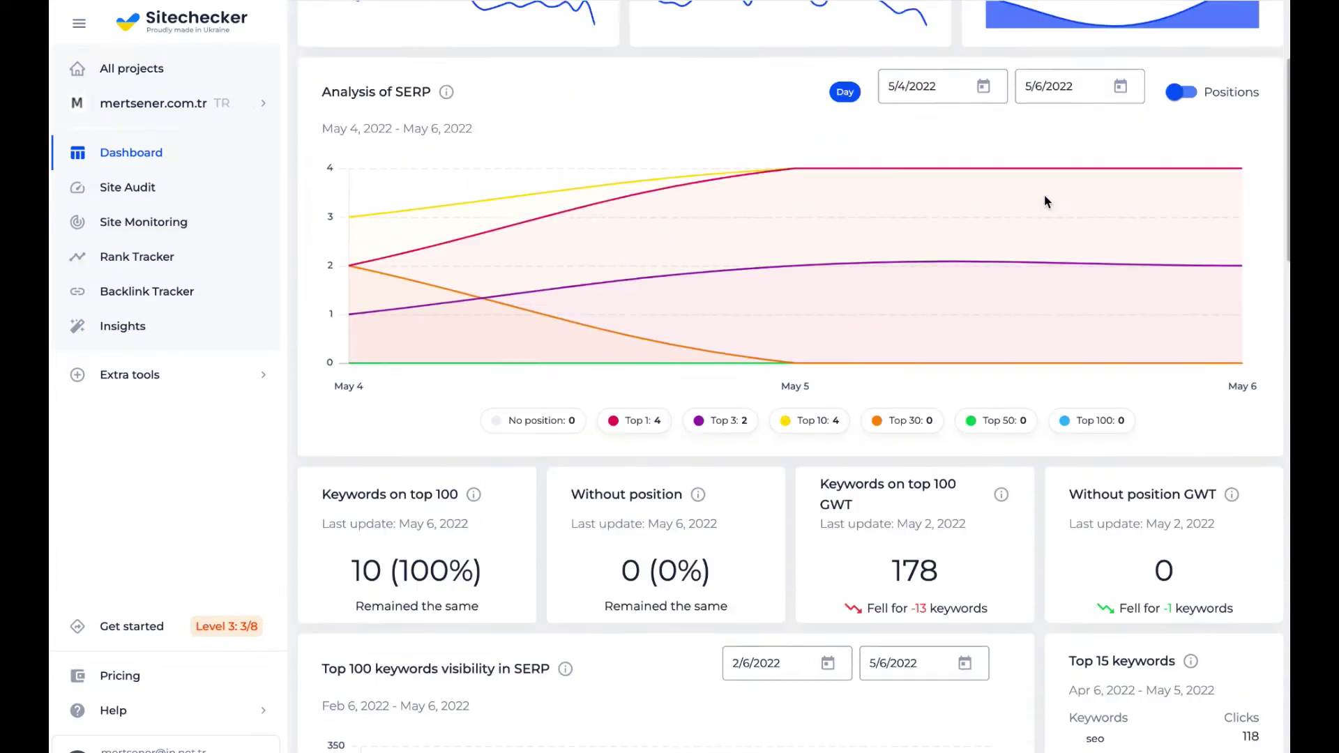
pyautogui.scroll(2, 1044, 194)
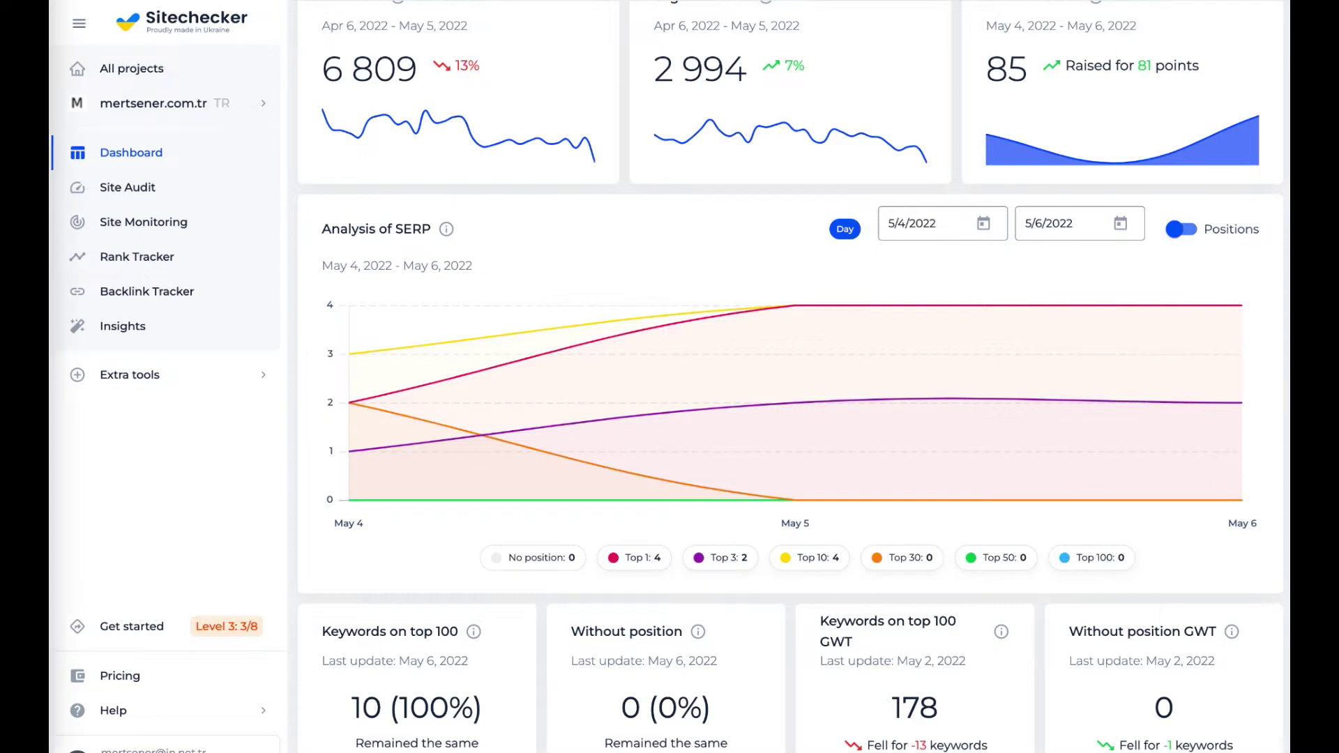
pyautogui.click(161, 382)
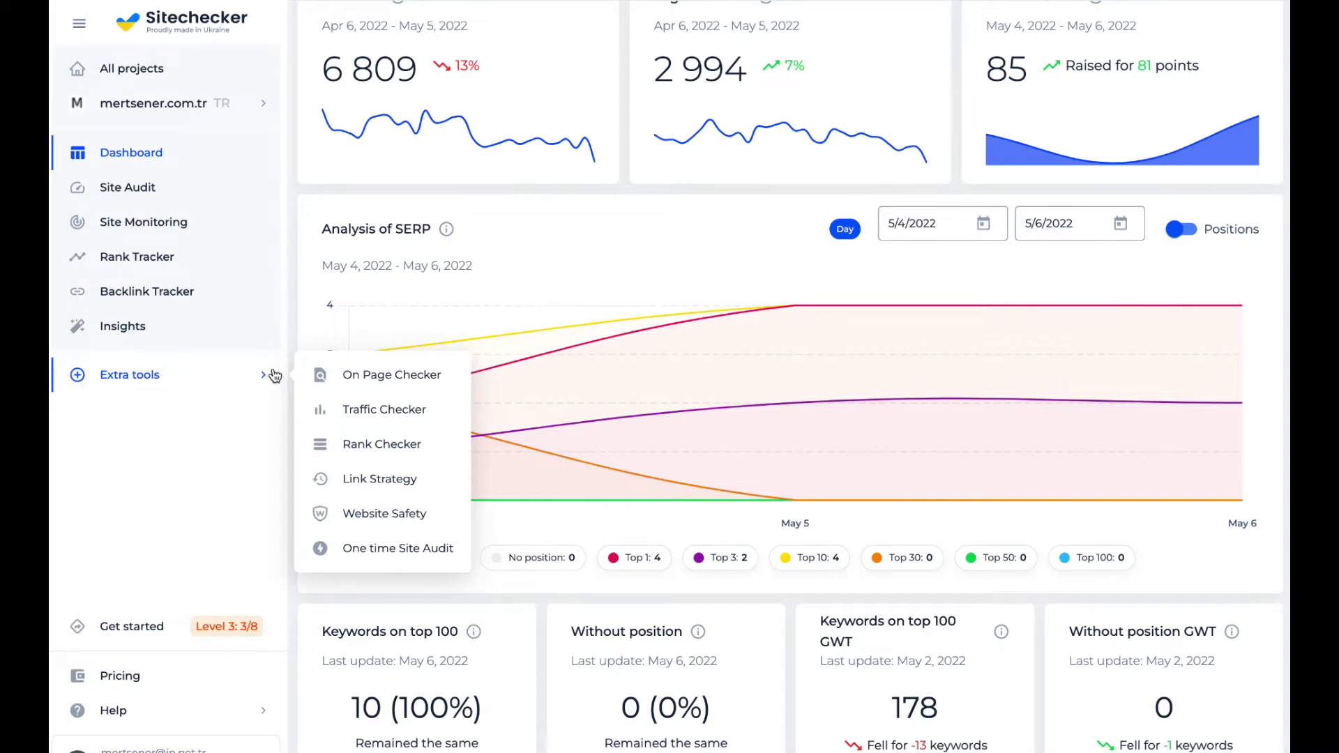
pyautogui.moveTo(354, 376)
pyautogui.moveTo(188, 385)
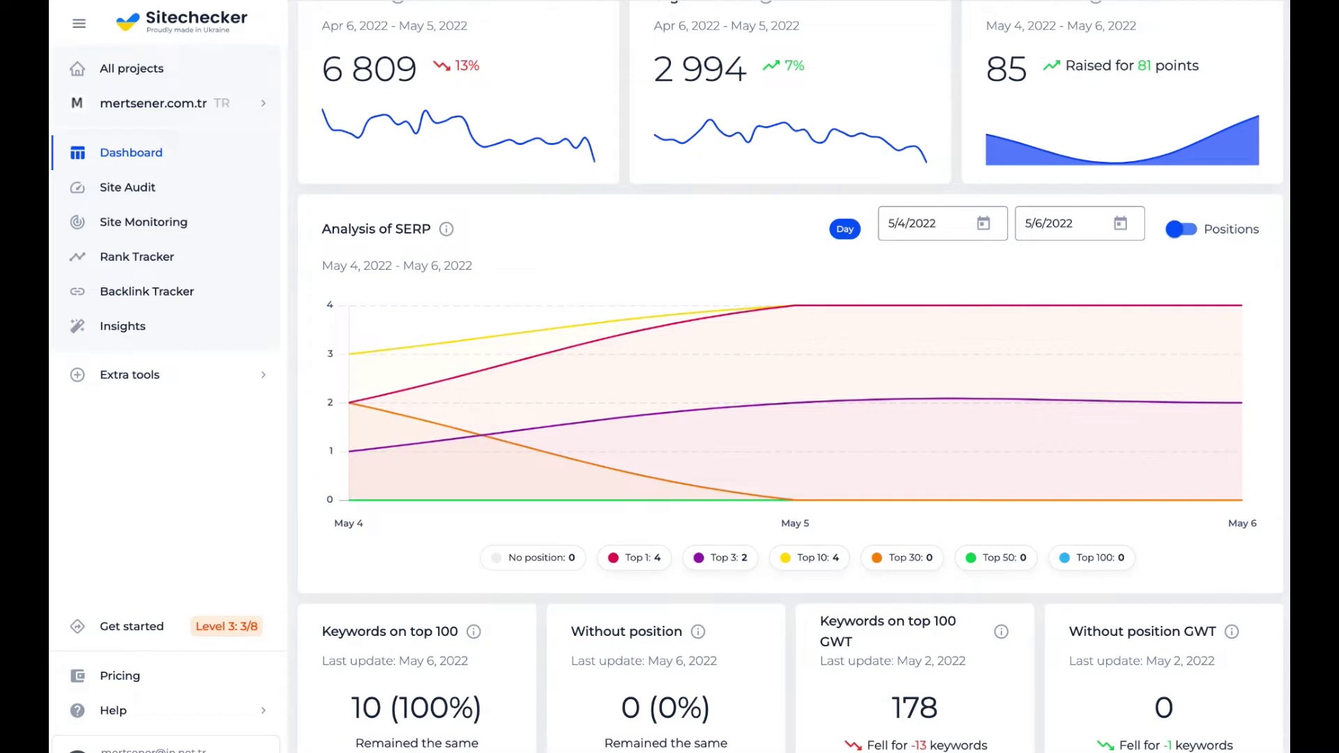
# Step: Open the Site Audit and examine the website score and the list of all issues
pyautogui.click(145, 189)
pyautogui.click(148, 195)
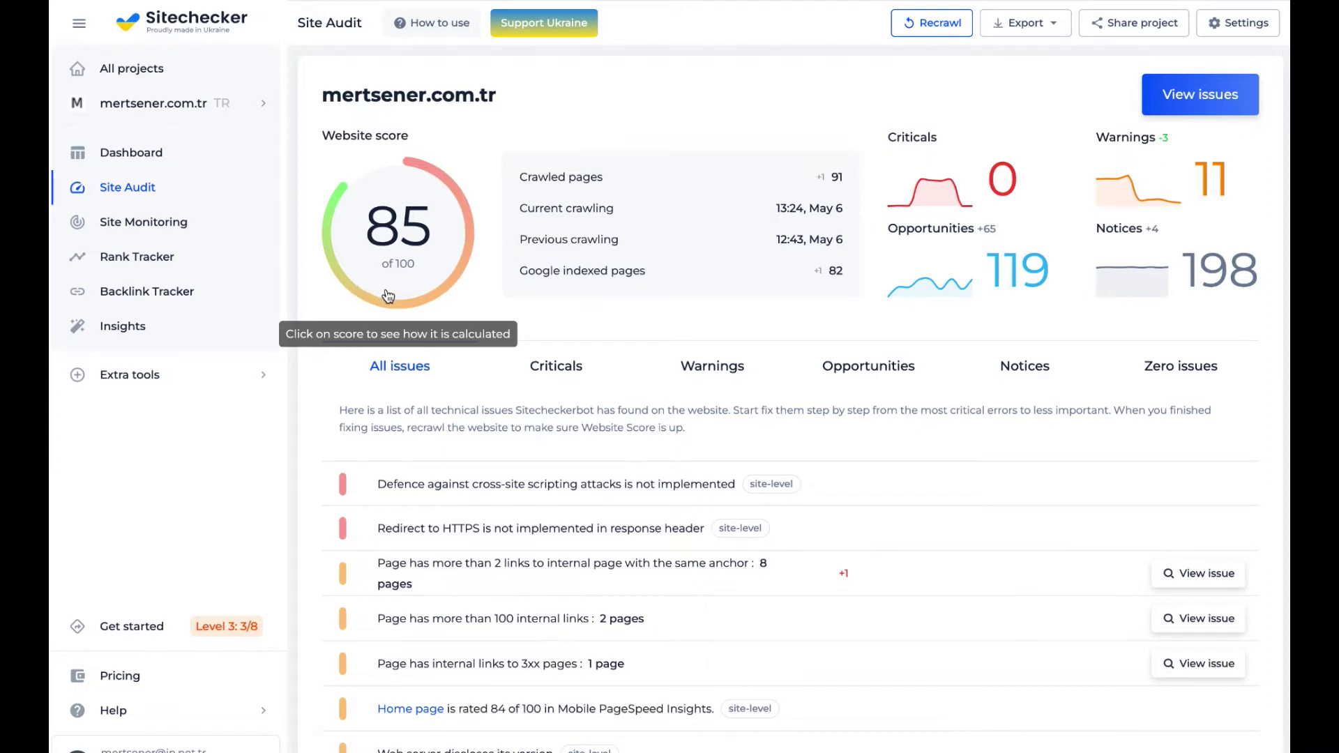
pyautogui.scroll(-5, 388, 296)
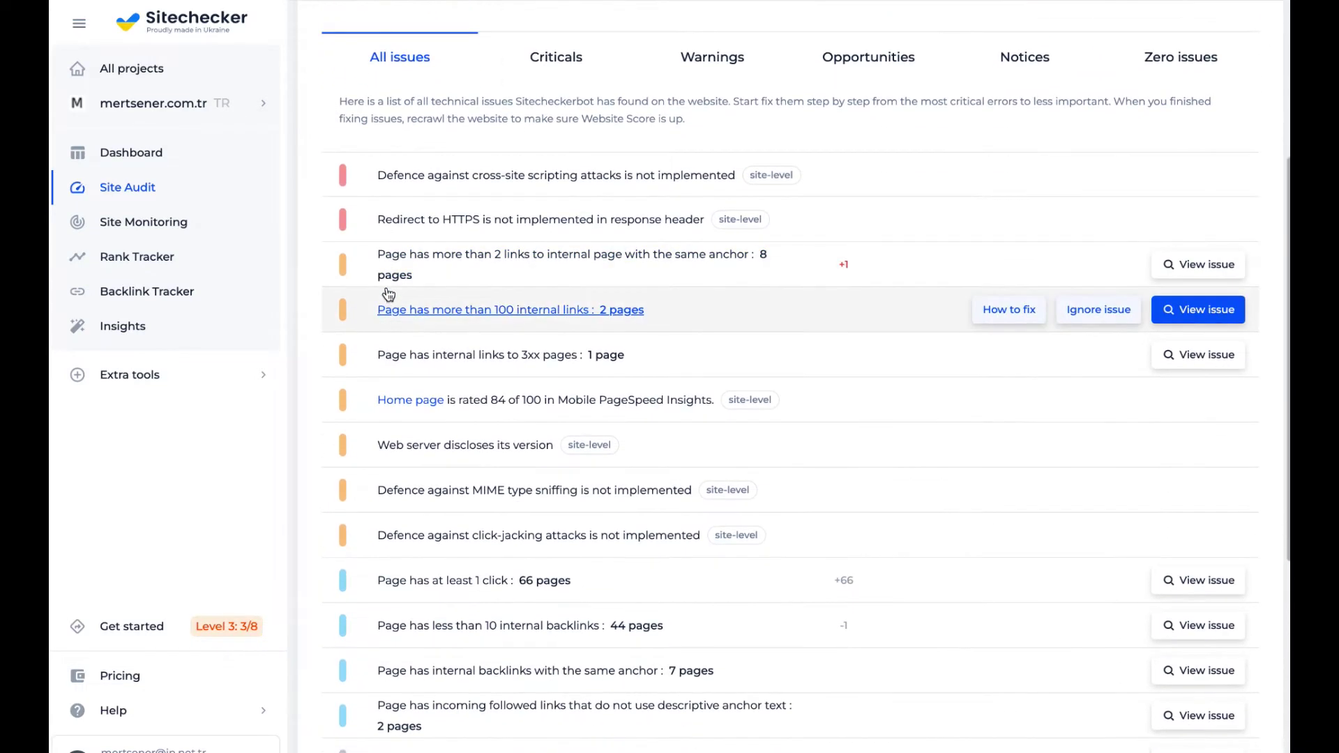
pyautogui.scroll(-5, 388, 296)
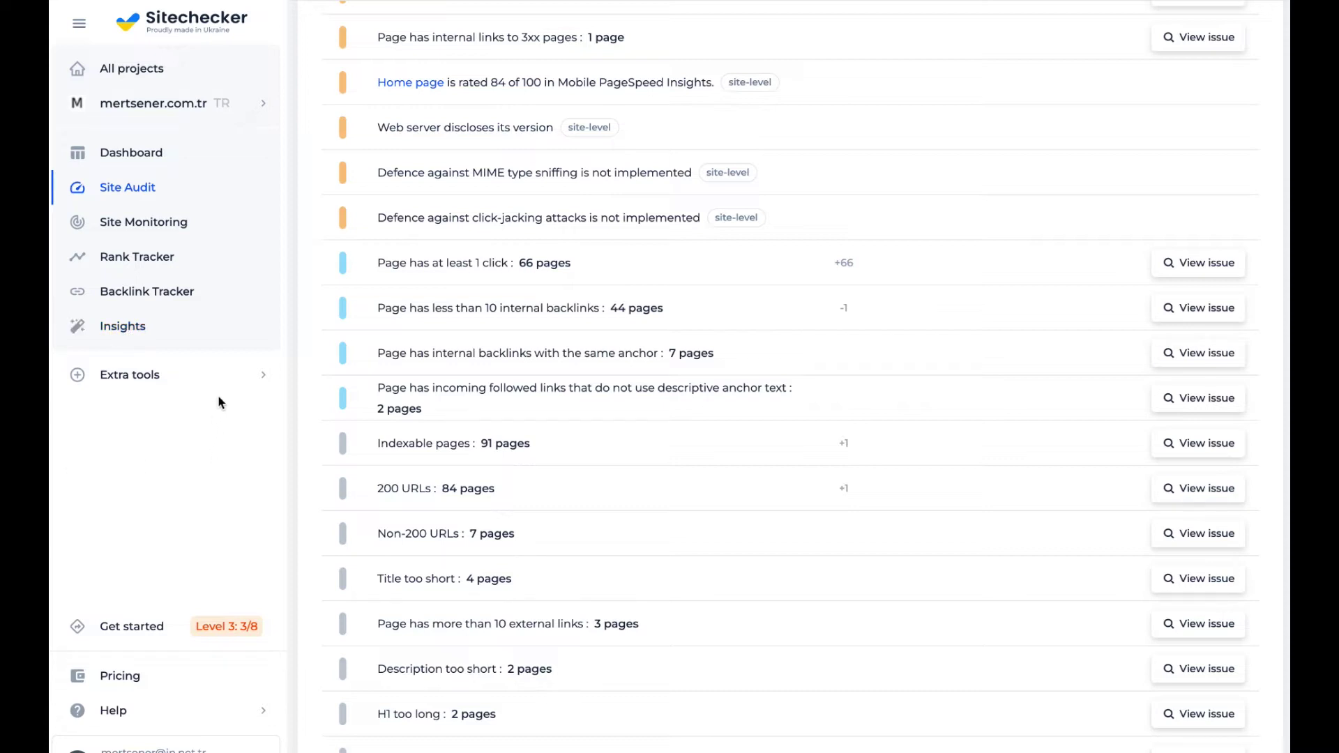
pyautogui.moveTo(223, 388)
pyautogui.scroll(8, 378, 340)
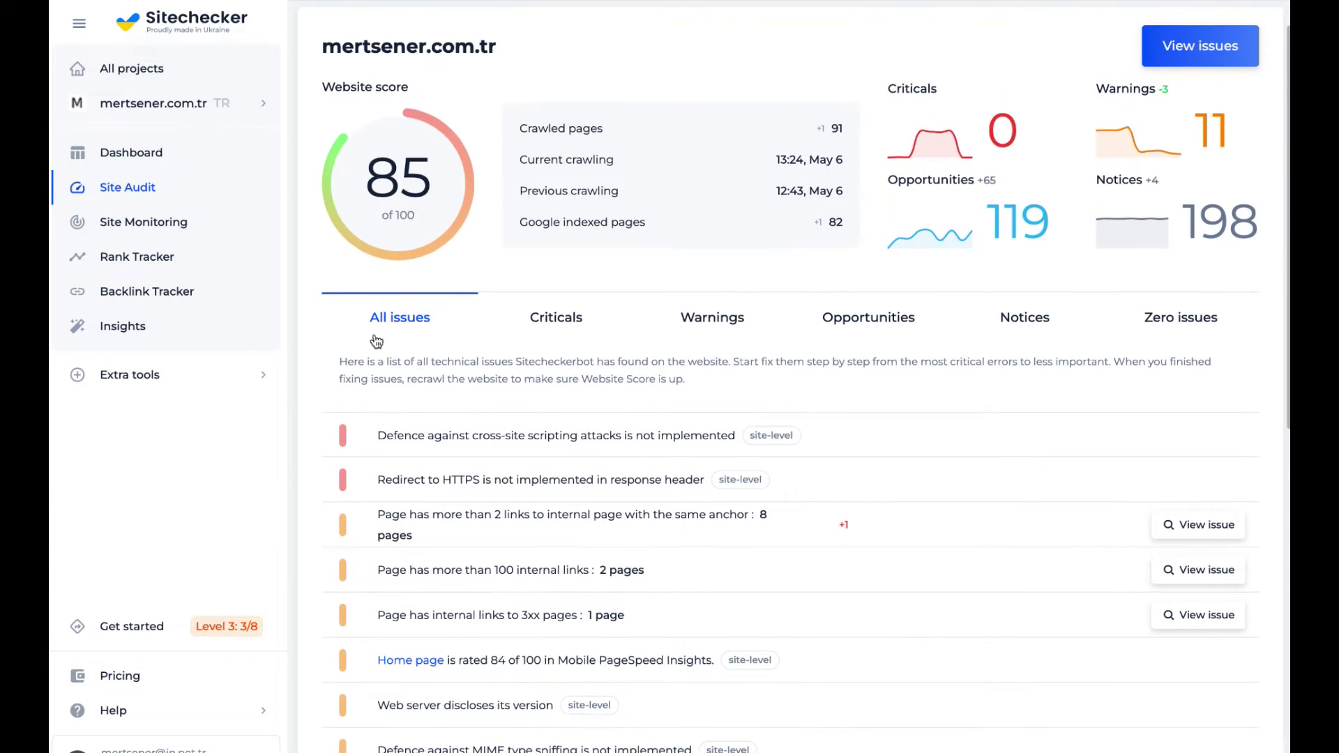
# Step: Open Site Monitoring and expand the May 6, 2022 title change to view its details
pyautogui.click(169, 225)
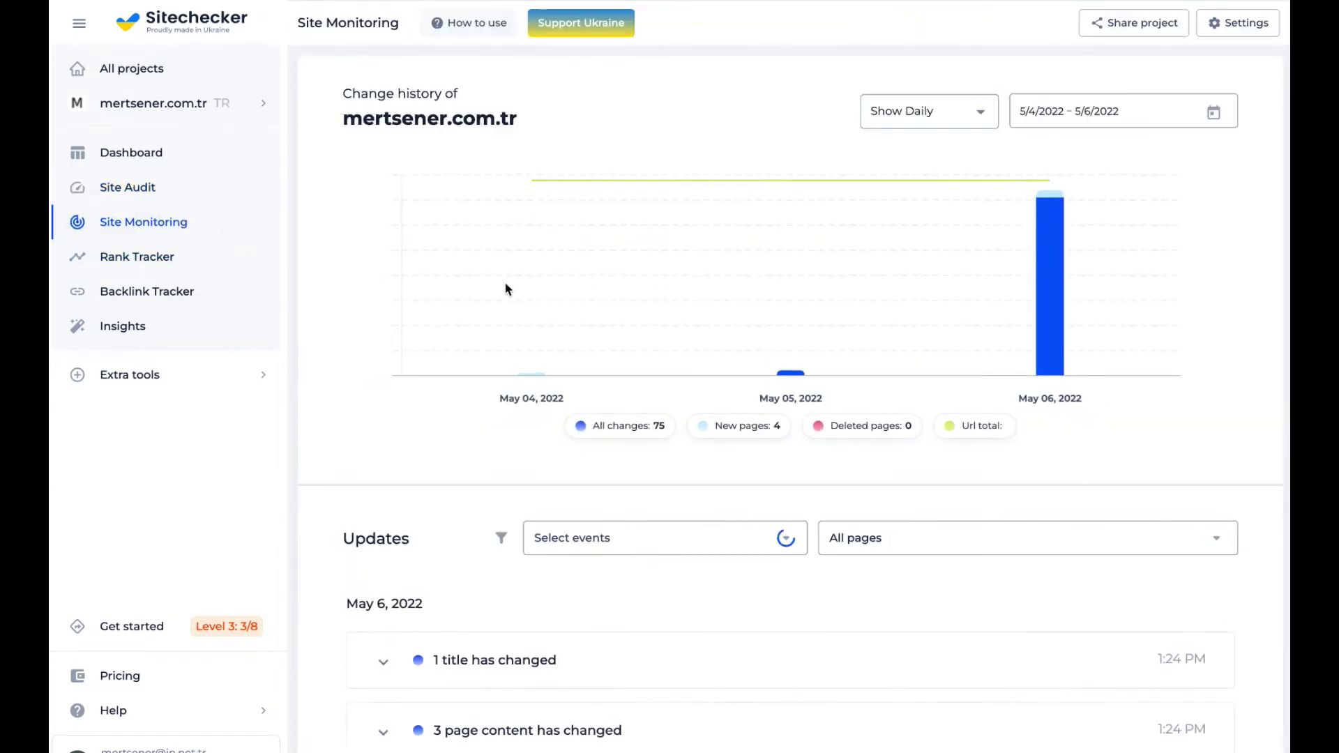
pyautogui.scroll(-5, 516, 295)
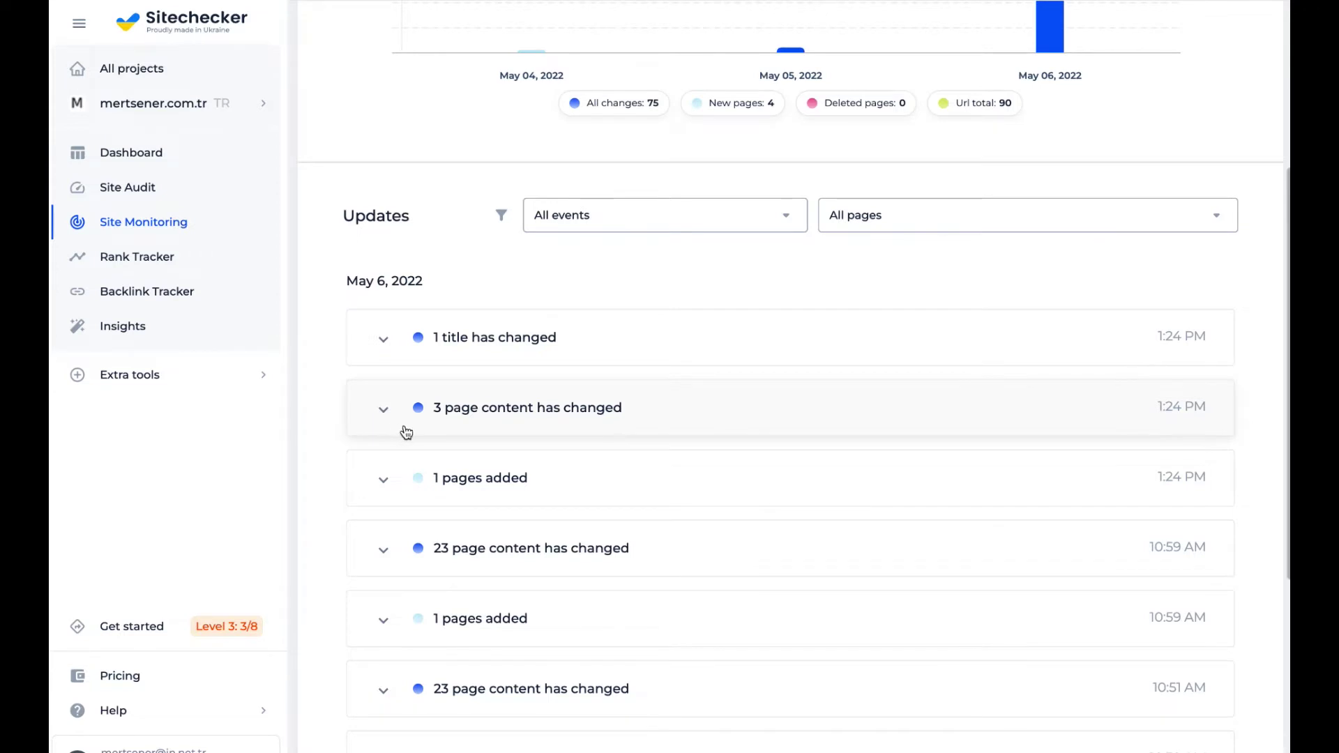
pyautogui.scroll(2, 484, 415)
pyautogui.scroll(-1, 484, 418)
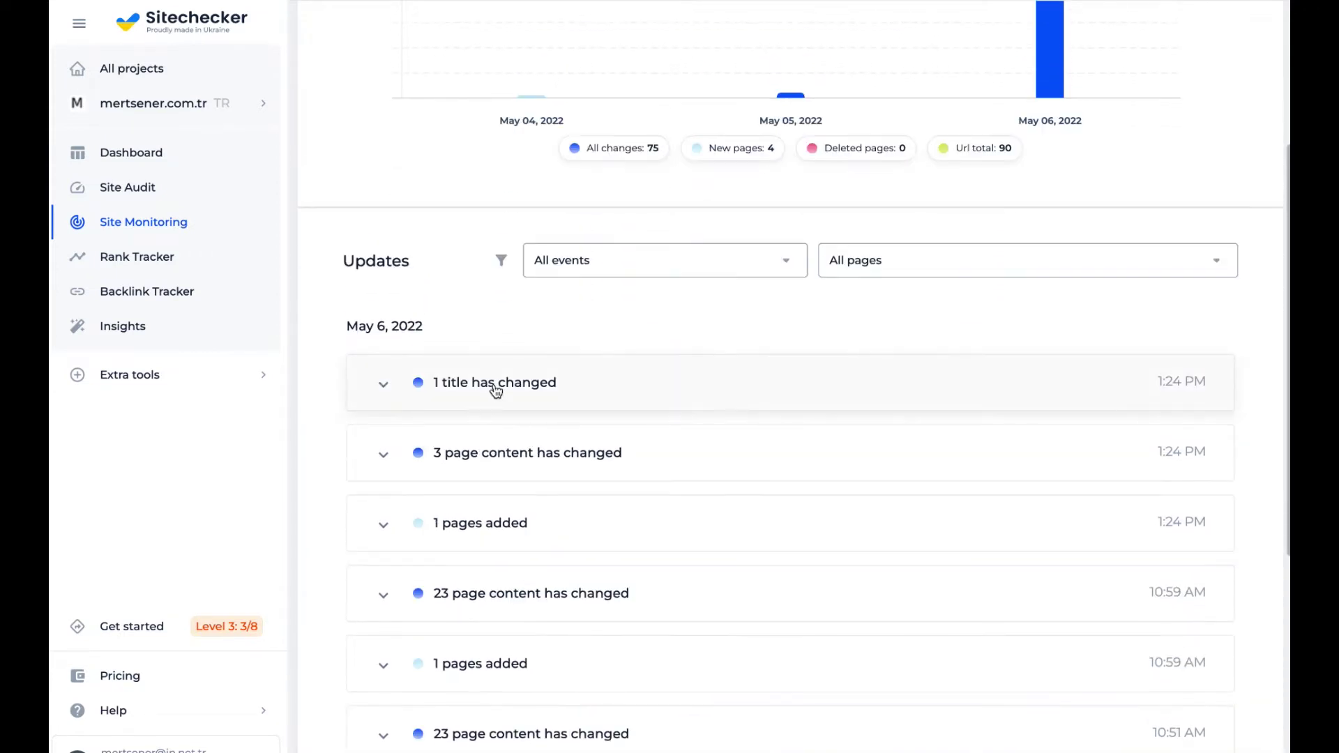
pyautogui.click(510, 389)
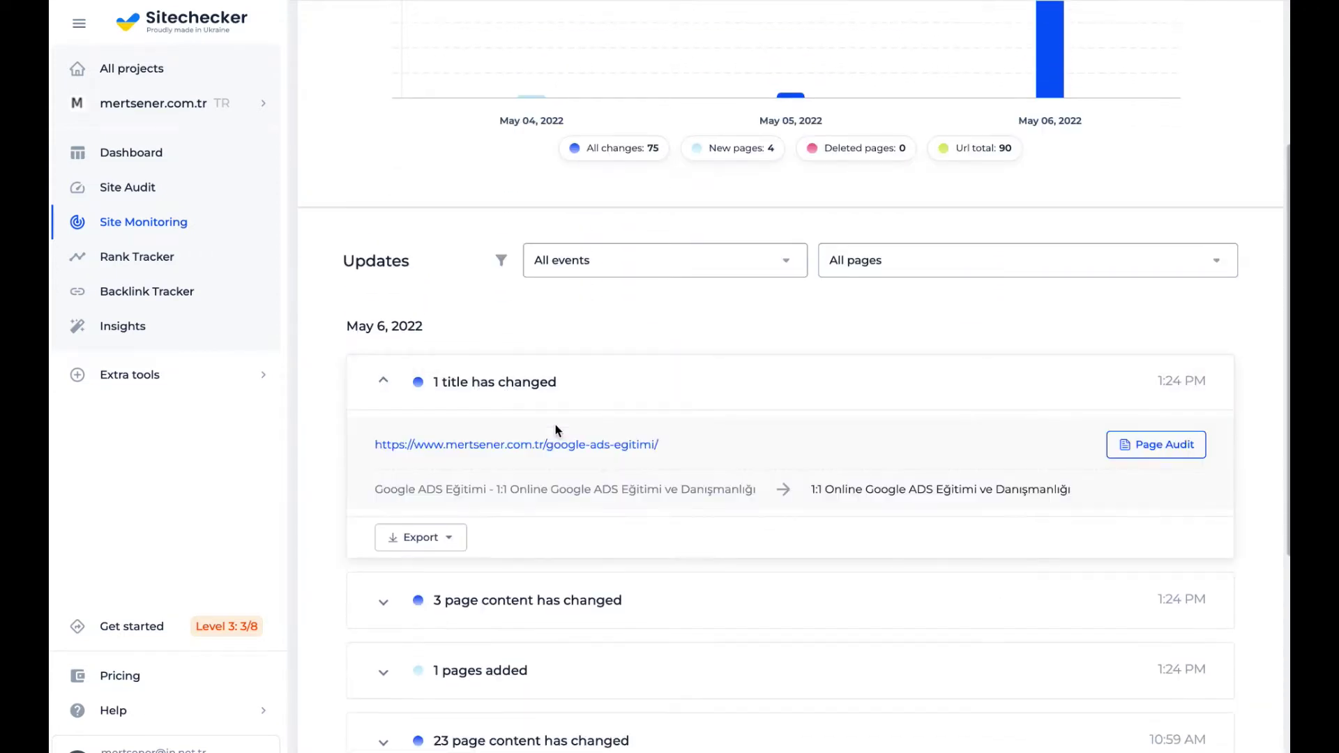
# Step: Examine the history of site updates from May 6 back to May 4, 2022
pyautogui.scroll(-3, 840, 496)
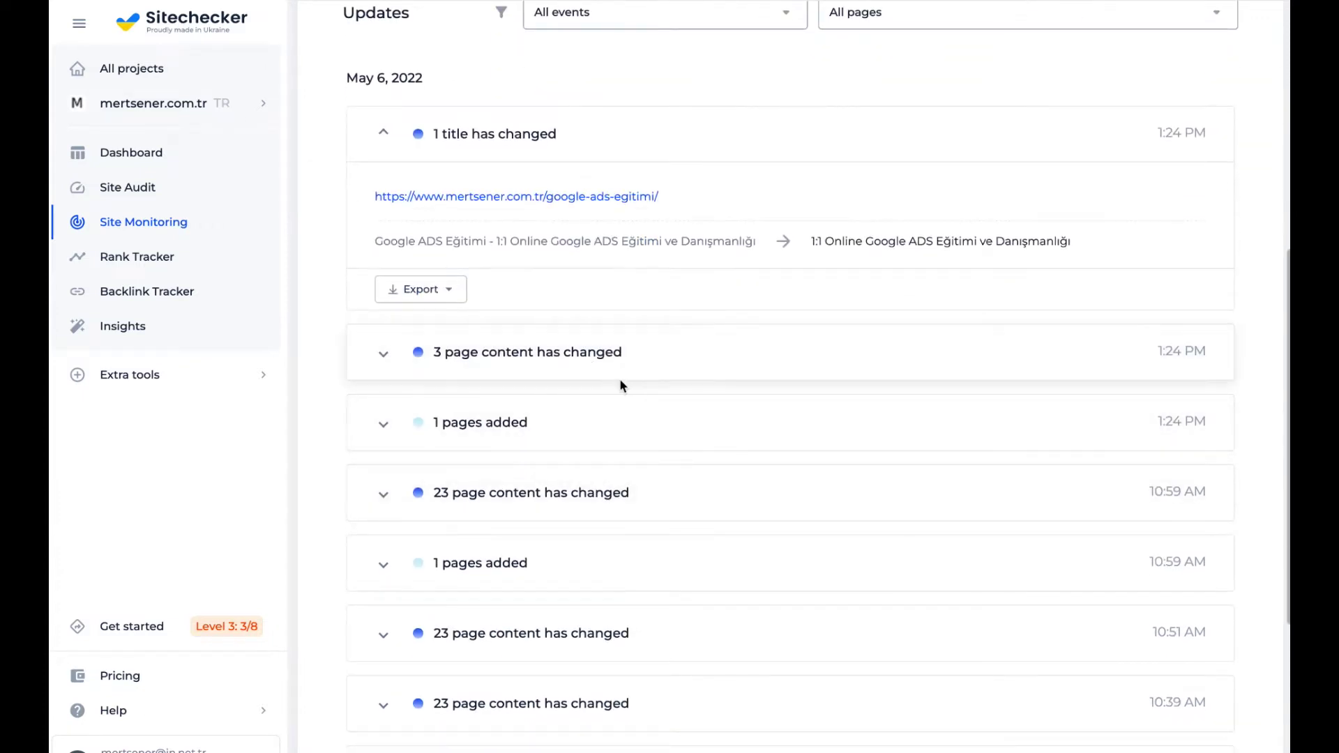
pyautogui.scroll(-1, 619, 386)
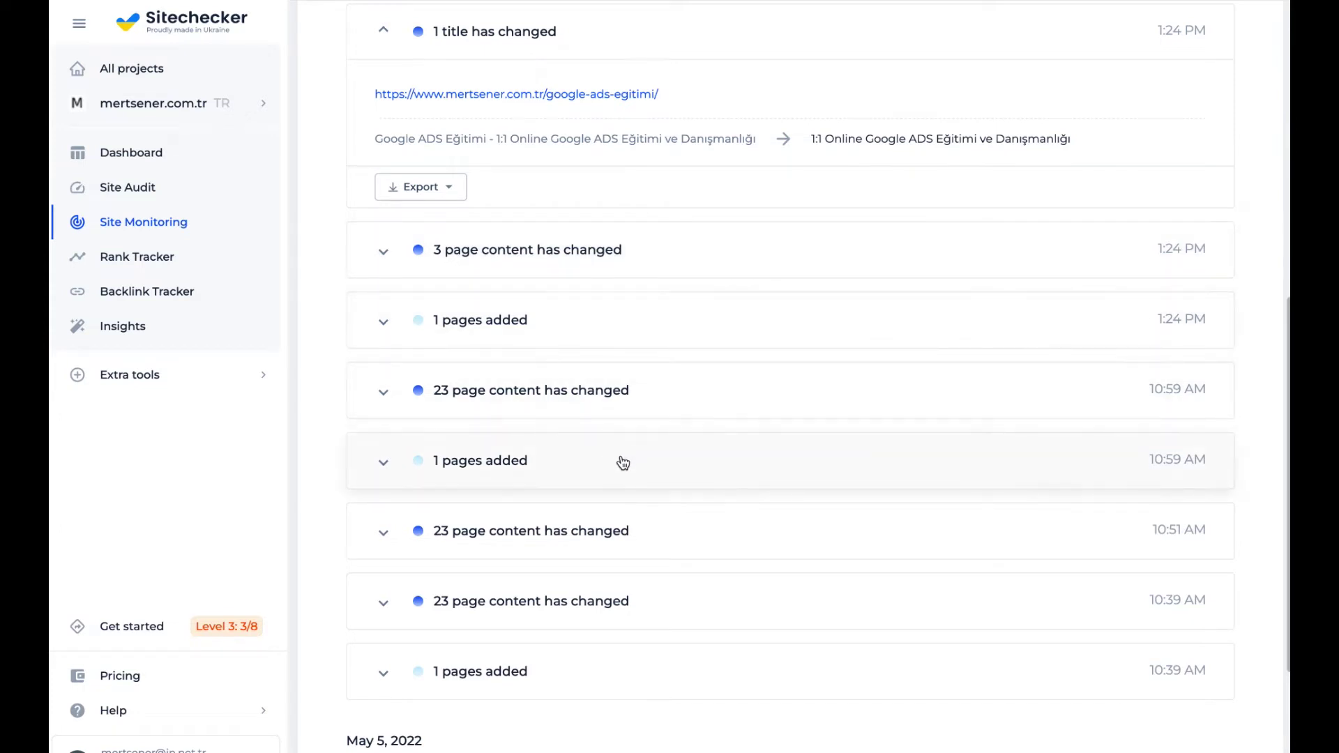
pyautogui.scroll(-2, 619, 461)
pyautogui.scroll(-1, 623, 461)
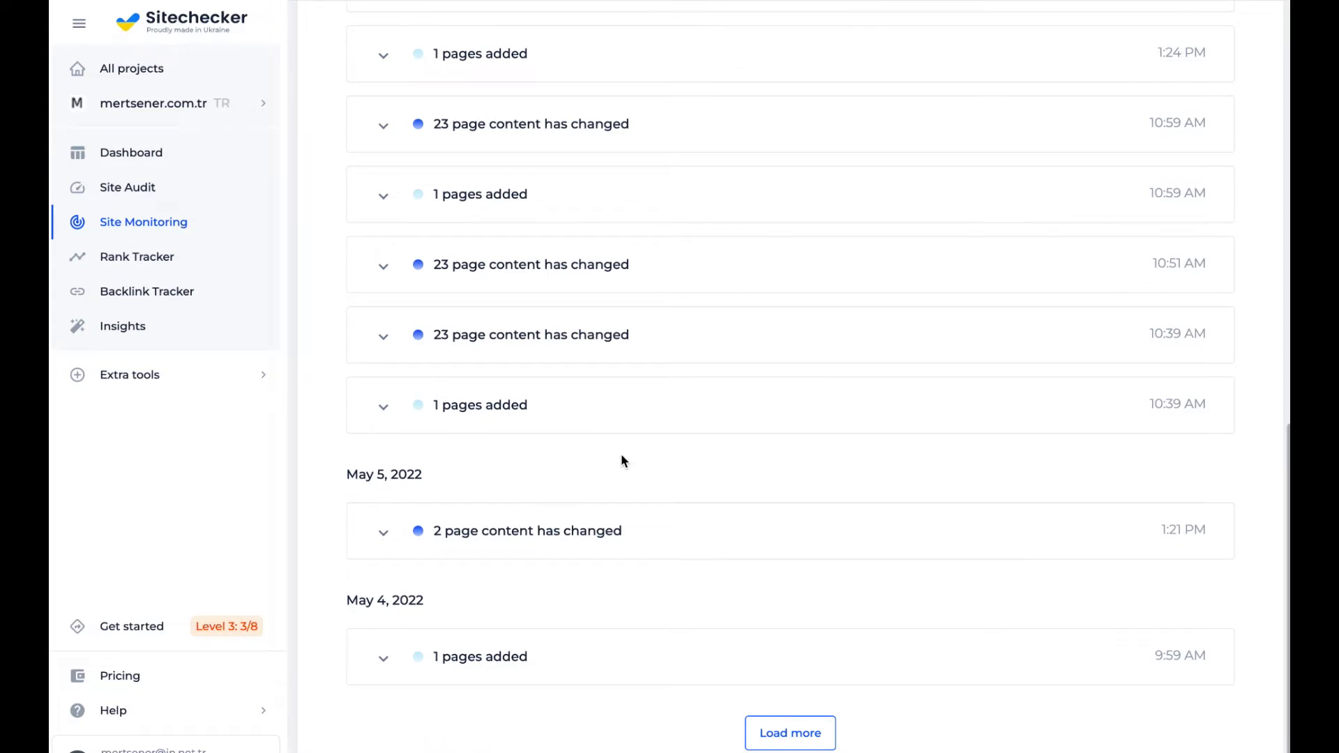
pyautogui.scroll(2, 606, 449)
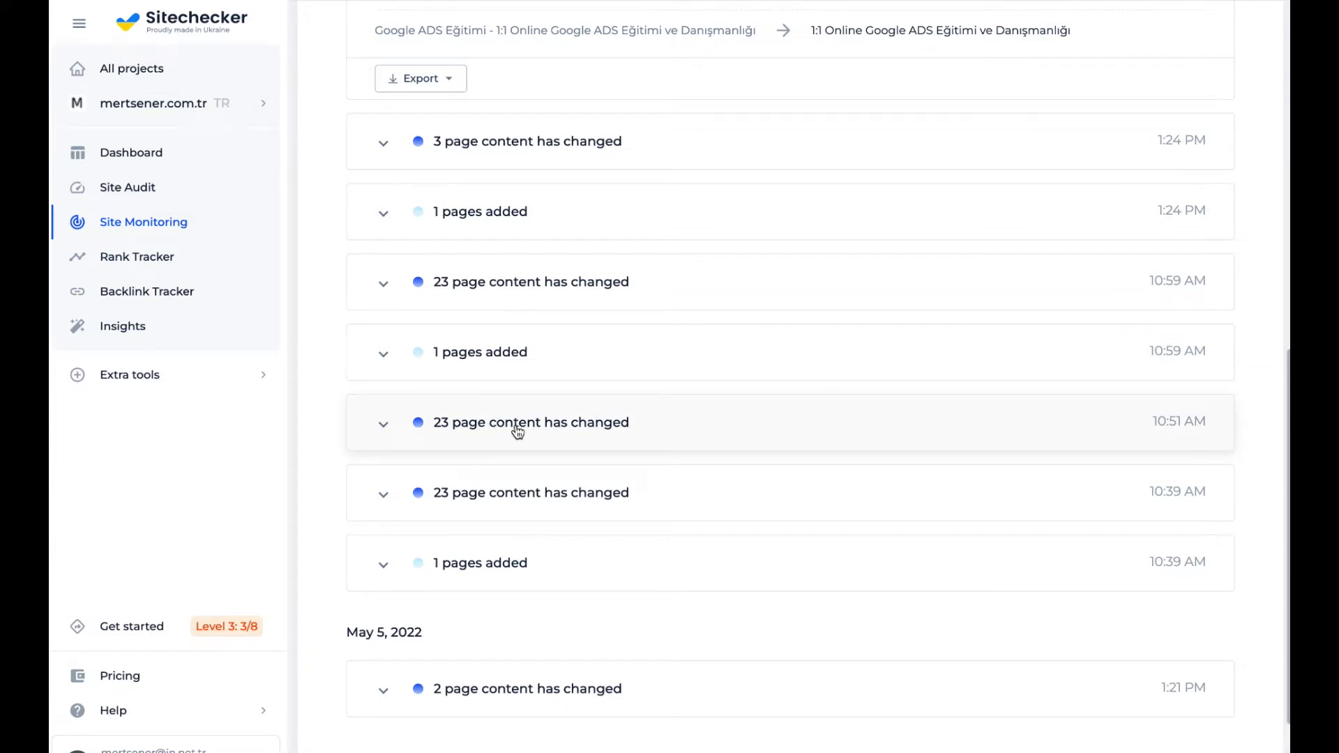
pyautogui.scroll(-2, 534, 434)
# Step: Open the Rank Tracker and switch the keyword table to the Basic view
pyautogui.click(161, 259)
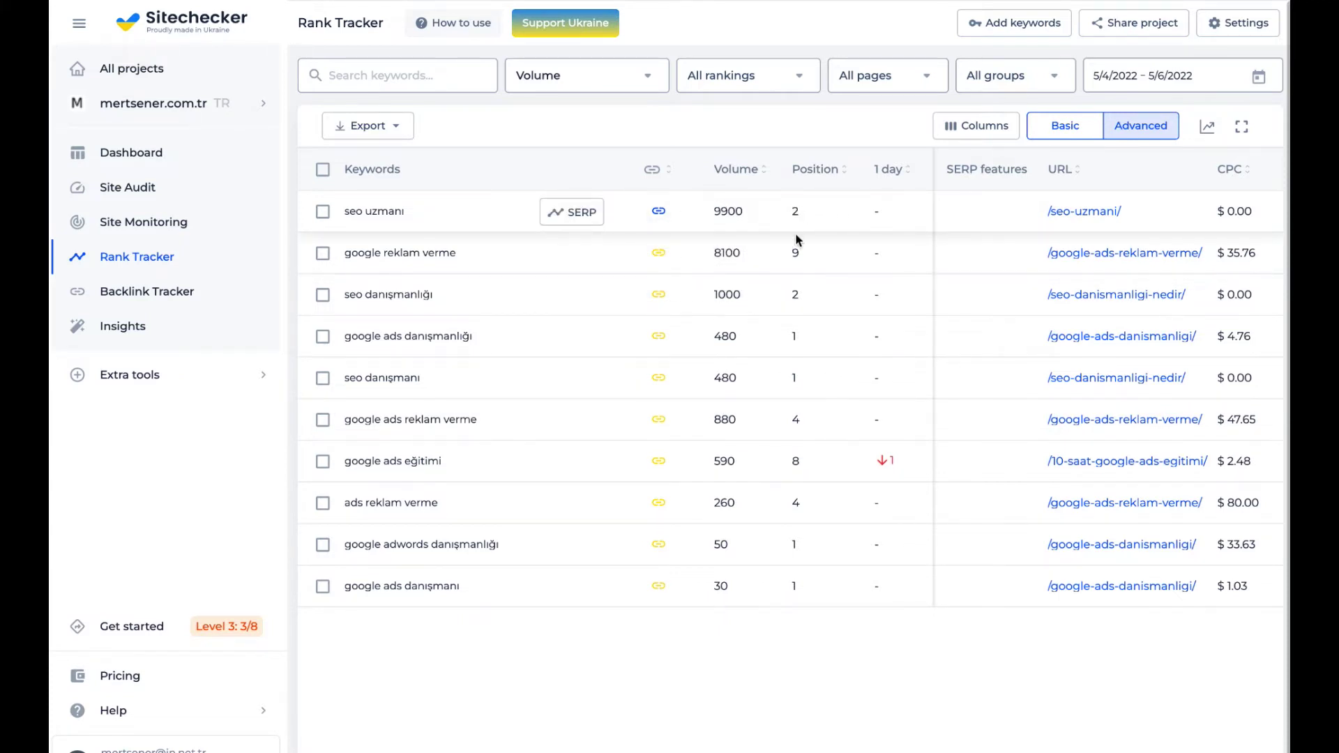
pyautogui.moveTo(1034, 171)
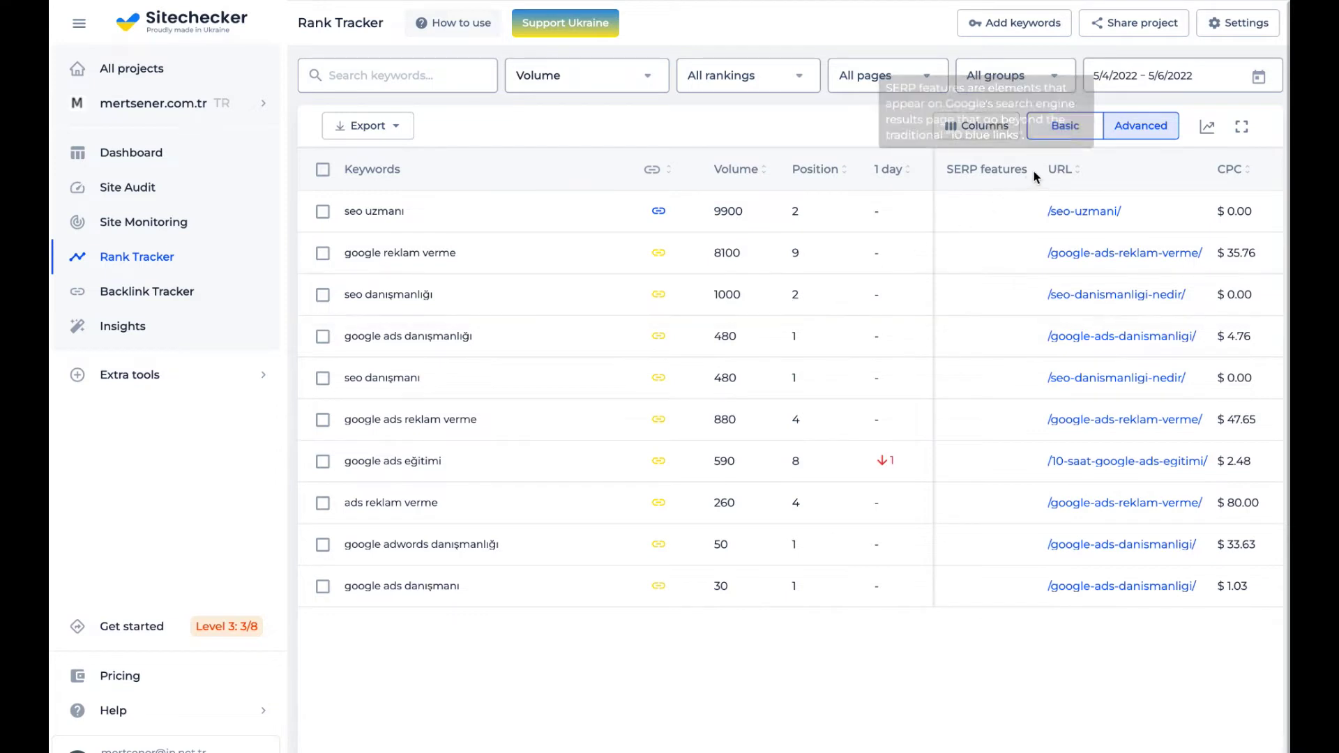
pyautogui.click(1066, 129)
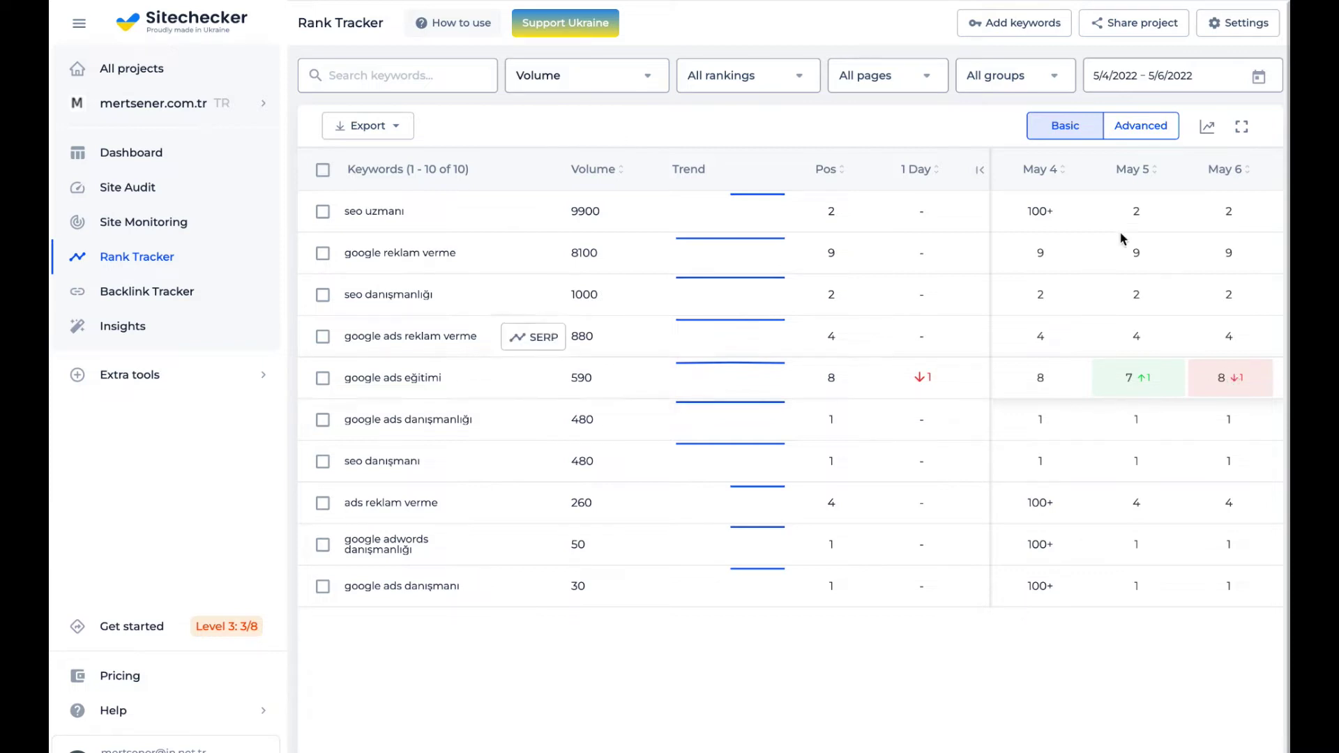
# Step: Open the project's keyword settings and look over the keyword entry area and the list of tracked keywords
pyautogui.click(1037, 28)
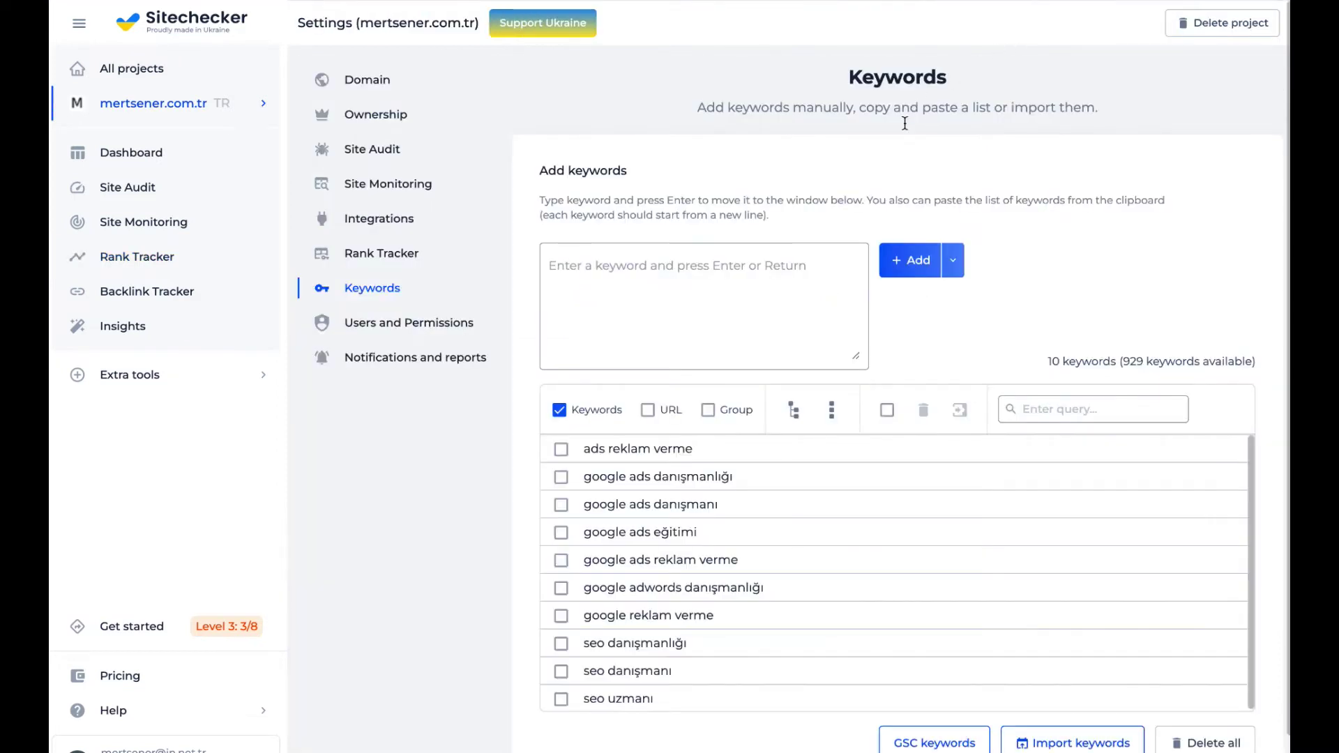
pyautogui.click(699, 276)
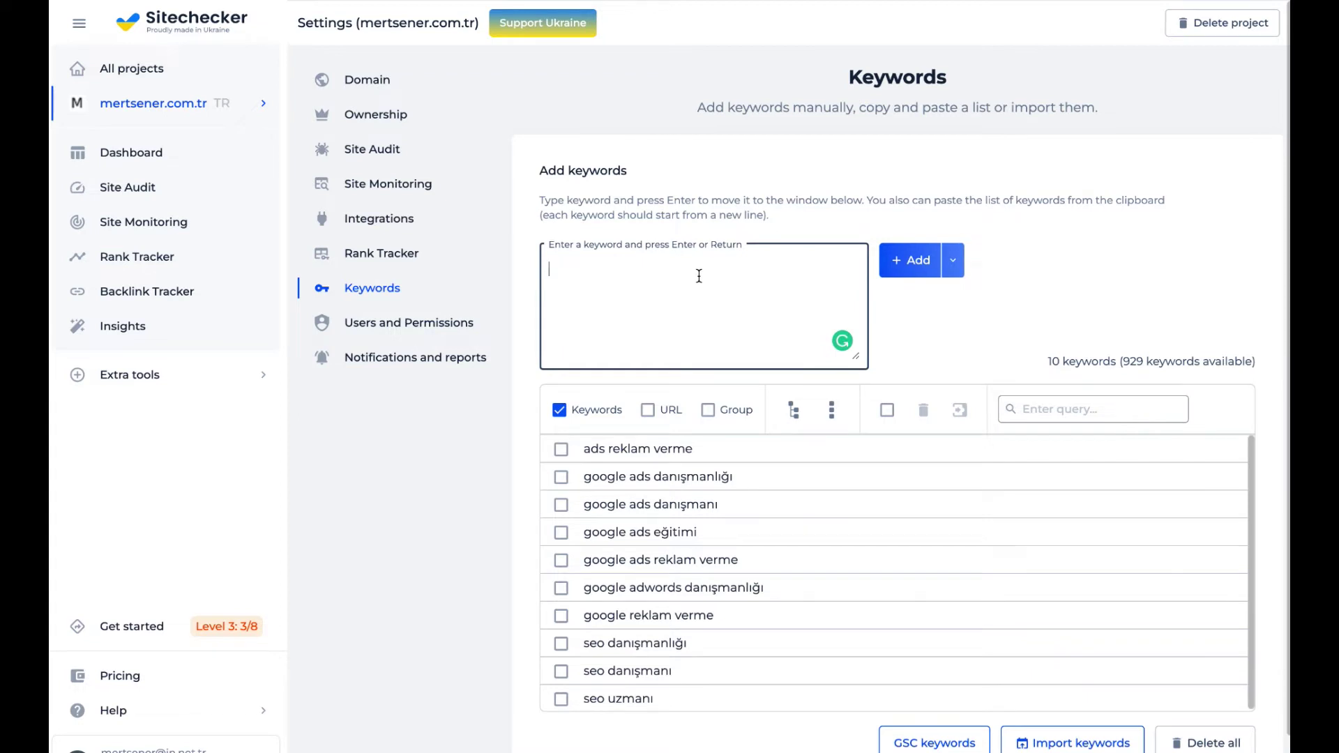
pyautogui.scroll(-1, 701, 272)
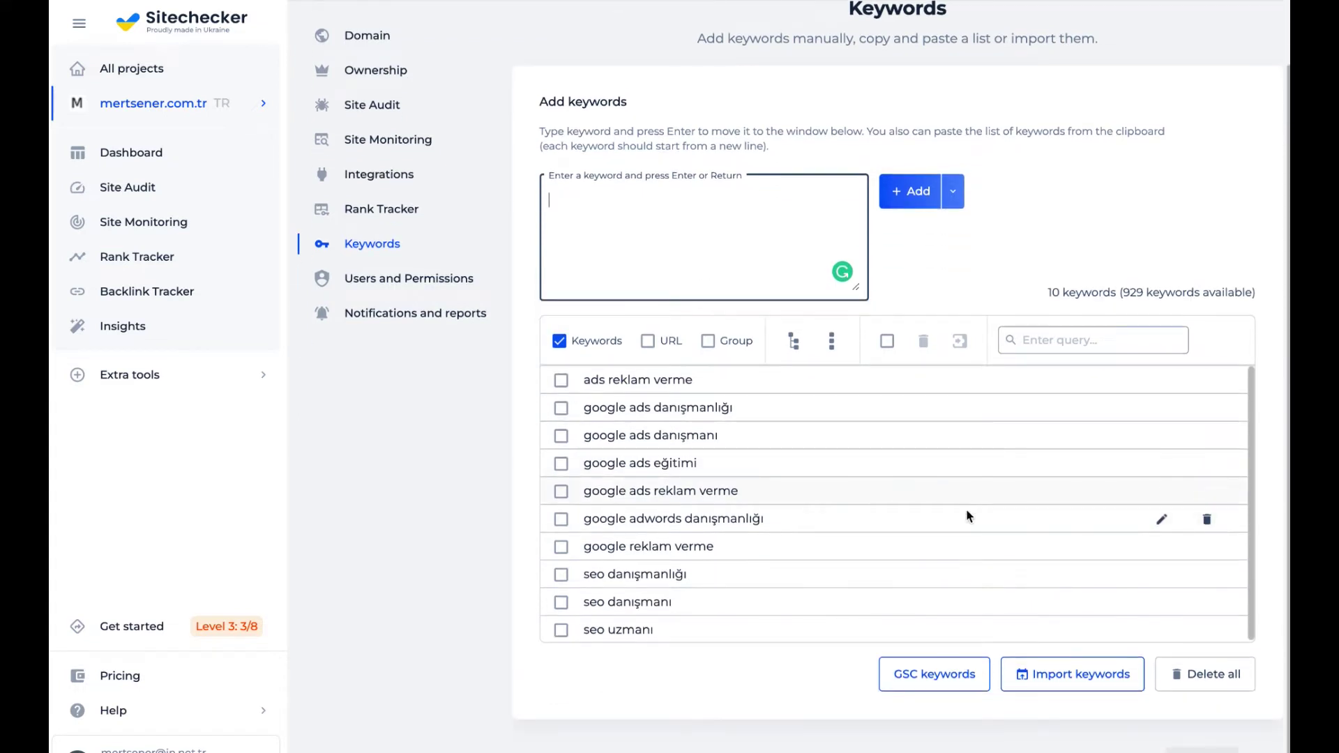
# Step: Browse the high potential keywords from Google Search Console, close the list without adding any, and return to the Rank Tracker
pyautogui.click(952, 671)
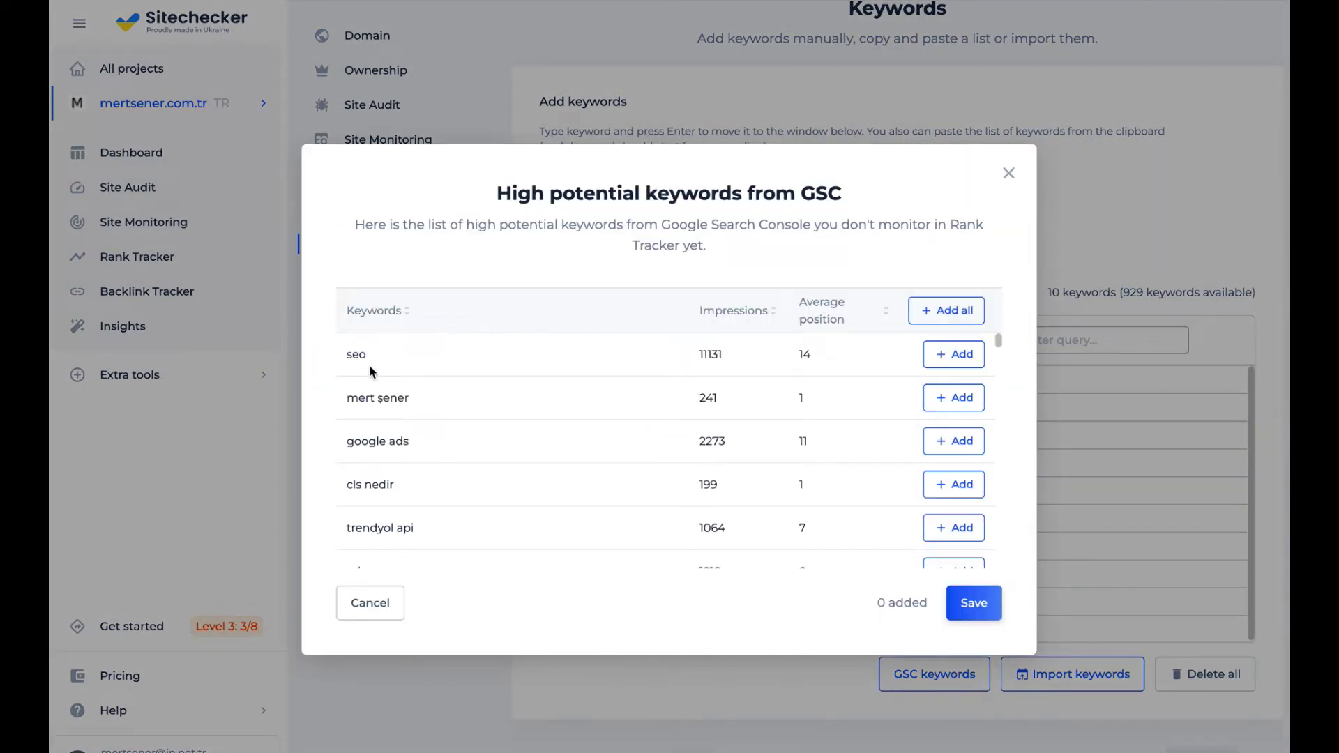
pyautogui.scroll(-2, 660, 517)
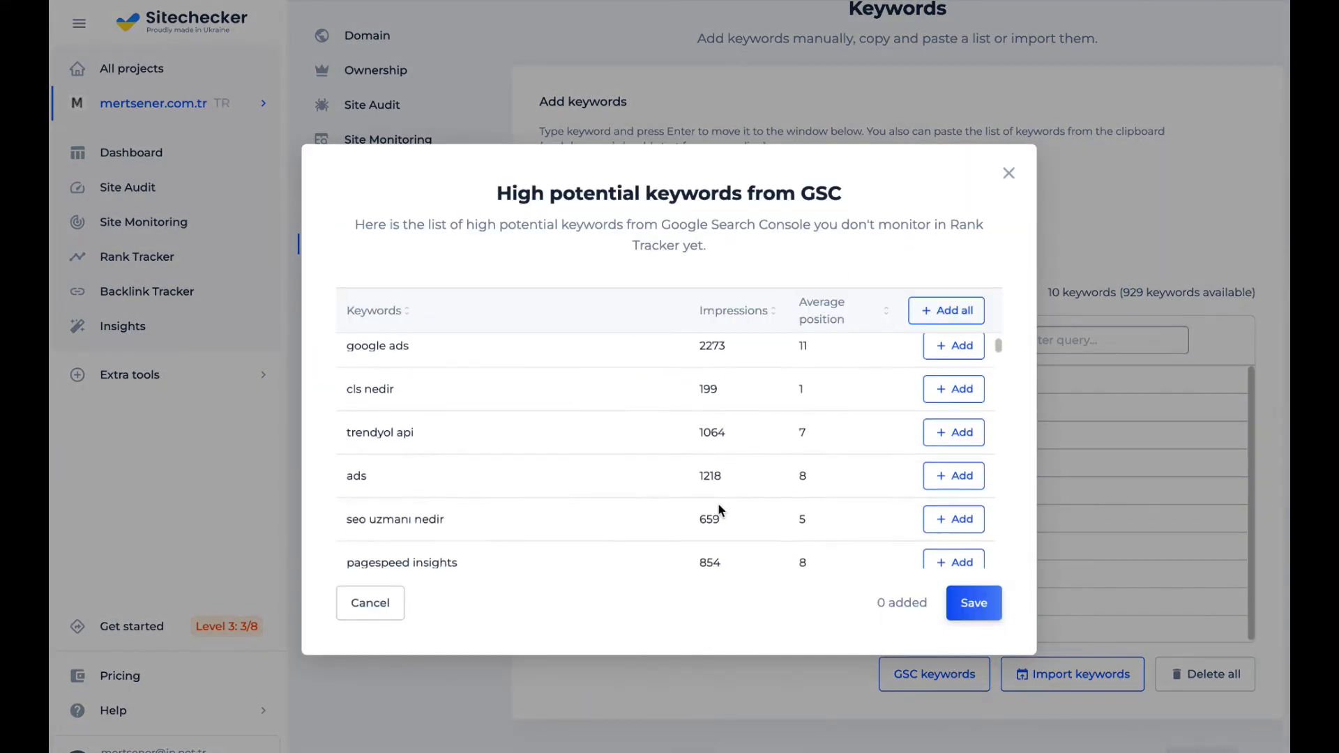
pyautogui.scroll(-1, 928, 453)
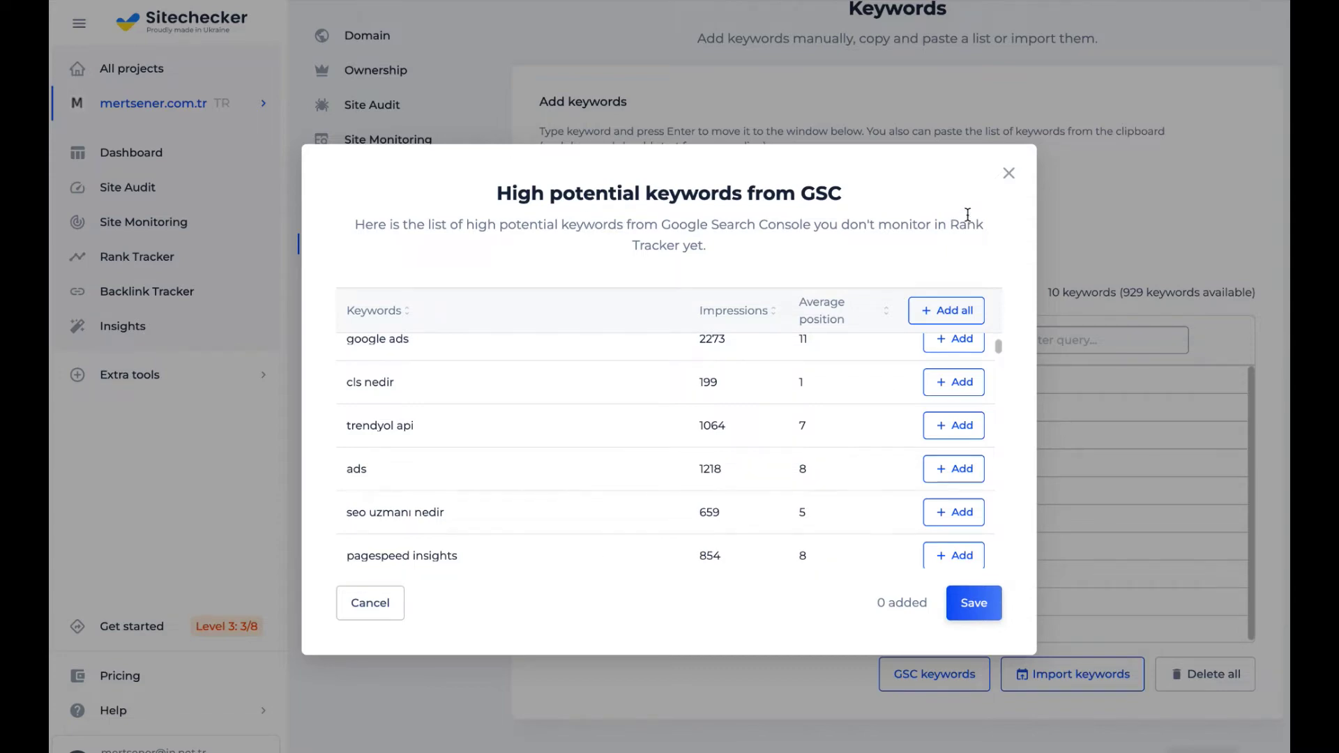
pyautogui.click(1008, 173)
pyautogui.scroll(2, 993, 261)
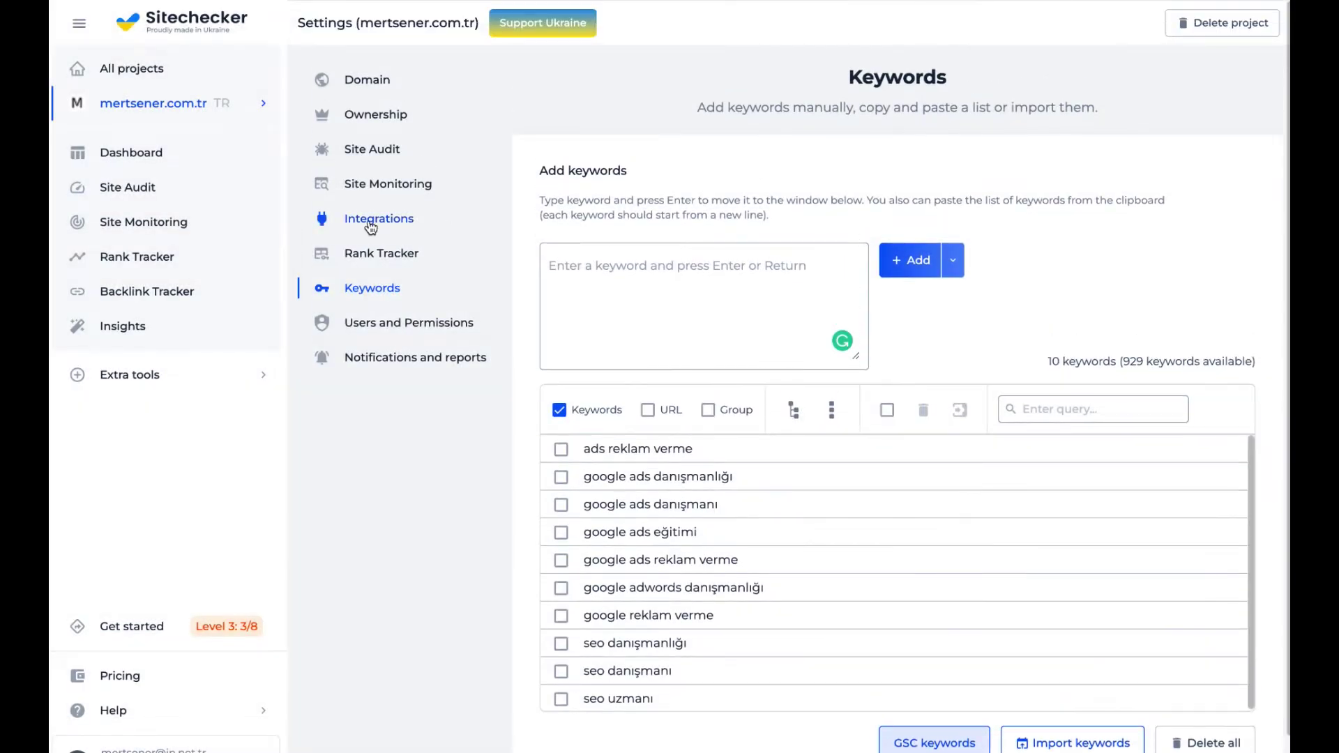
pyautogui.click(196, 255)
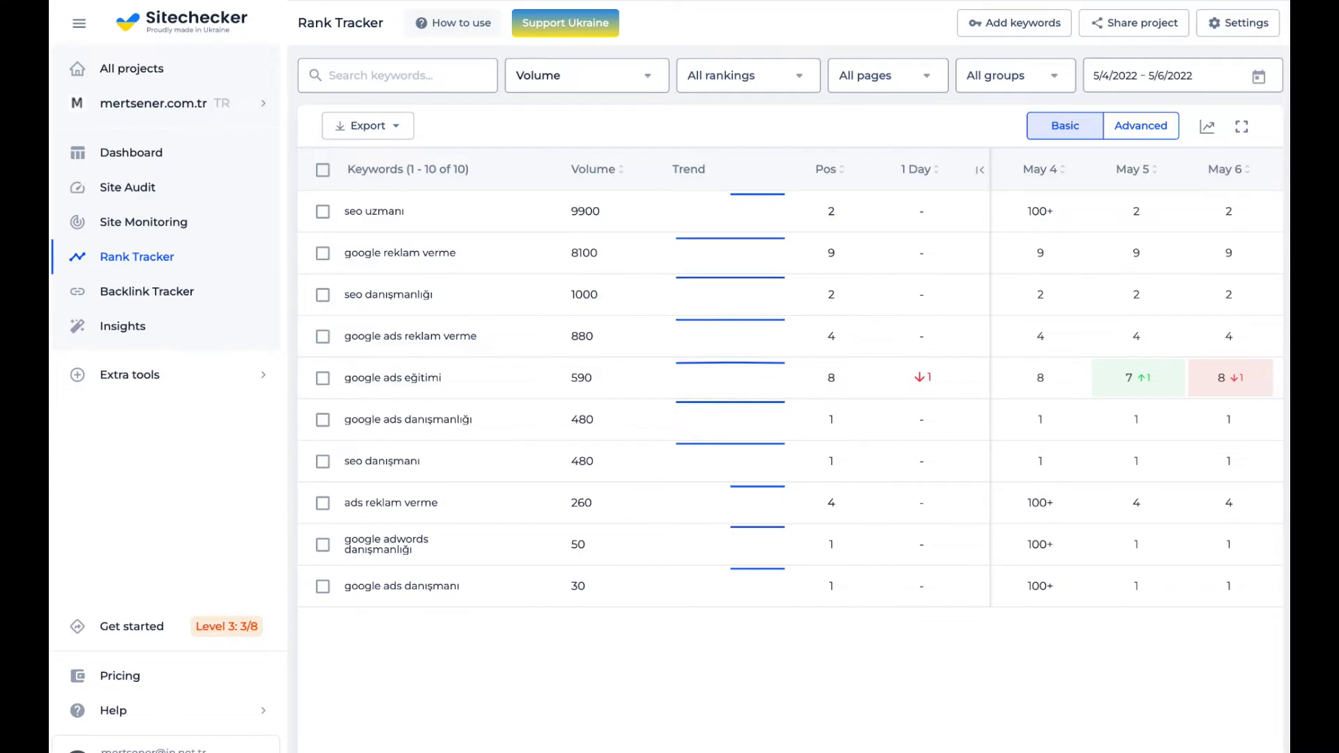
# Step: Switch to Gmail and read the Sitechecker daily rankings report e-mail
pyautogui.hotkey('ctrl', 'Tab')
pyautogui.scroll(-2, 842, 389)
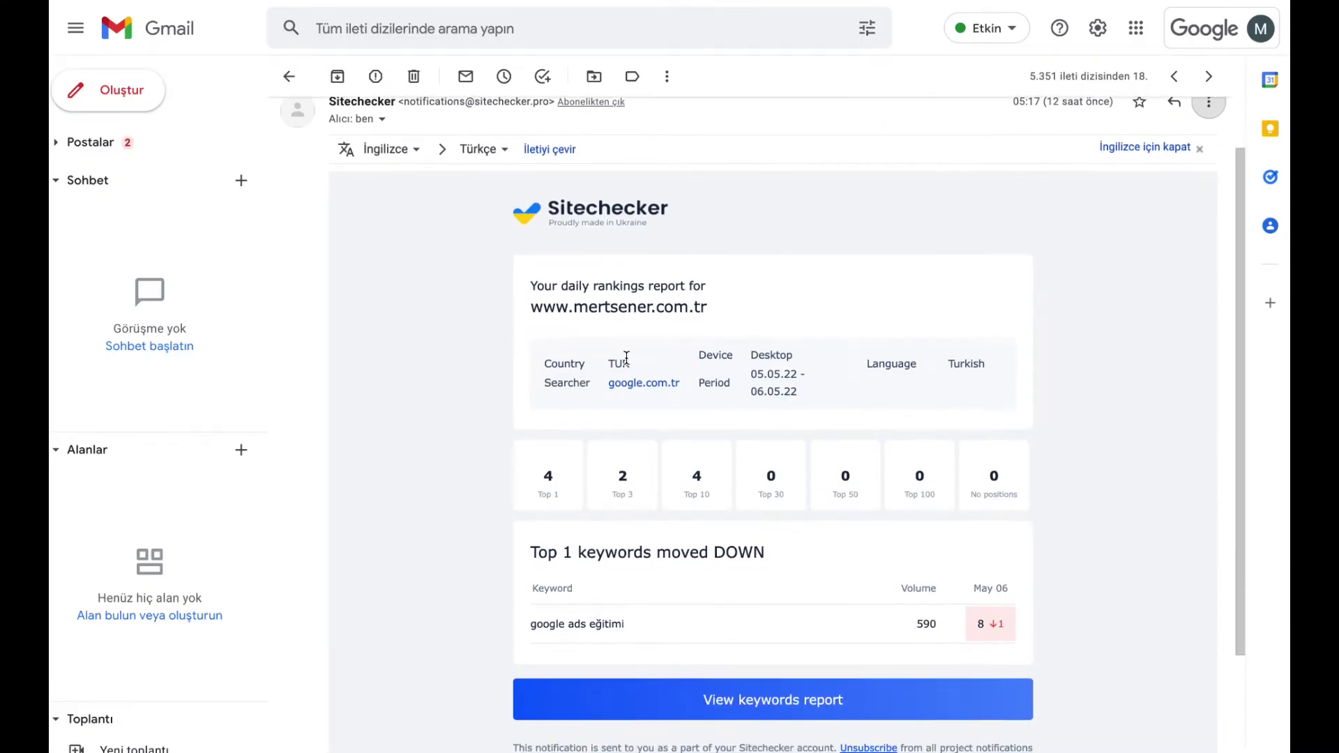
pyautogui.scroll(1, 842, 389)
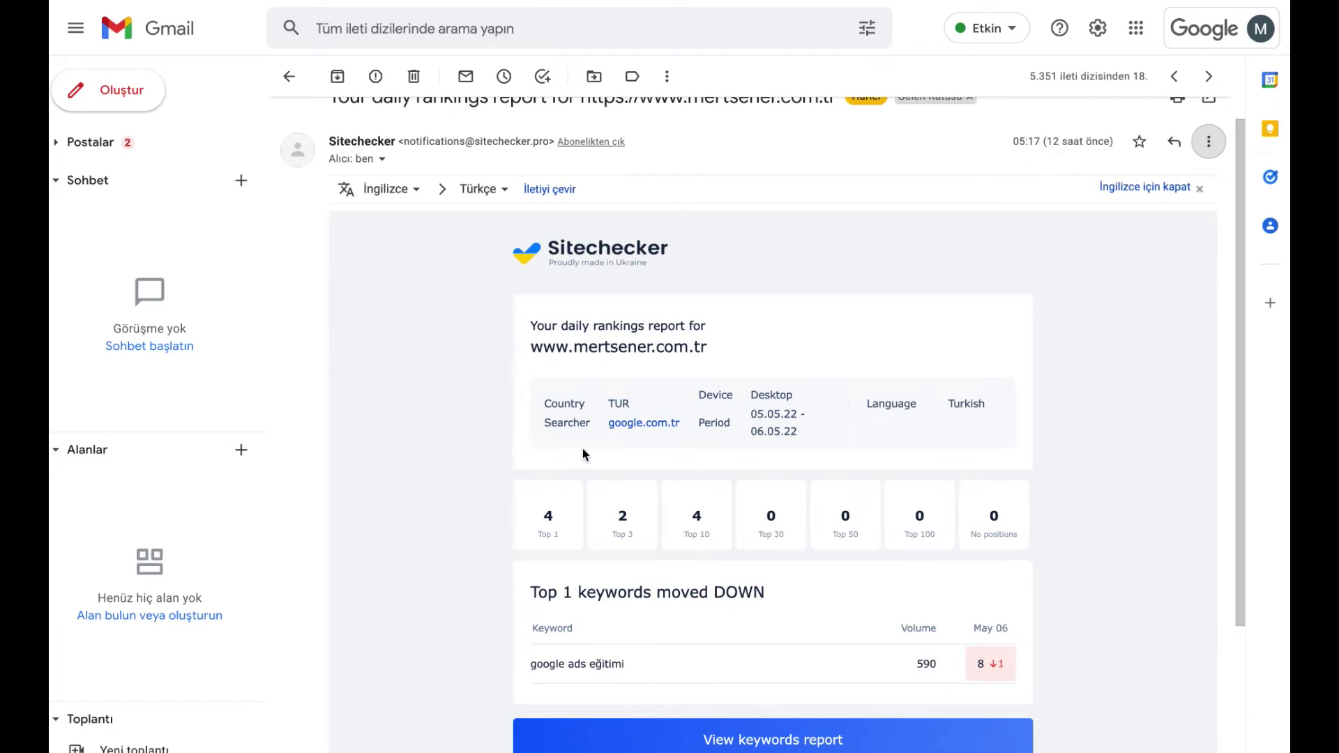
pyautogui.scroll(-1, 628, 451)
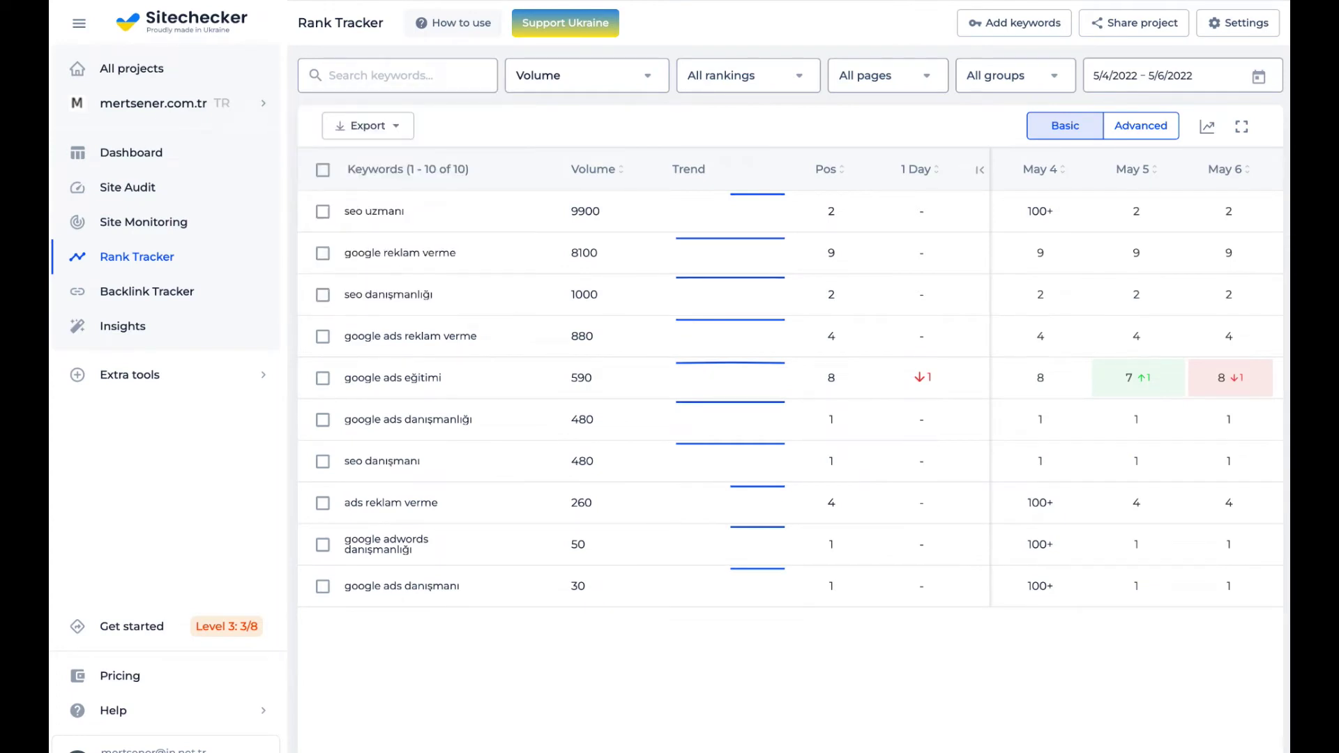
# Step: Back in Sitechecker's Rank Tracker, view the available rankings filter options and close them without changing any
pyautogui.moveTo(509, 380)
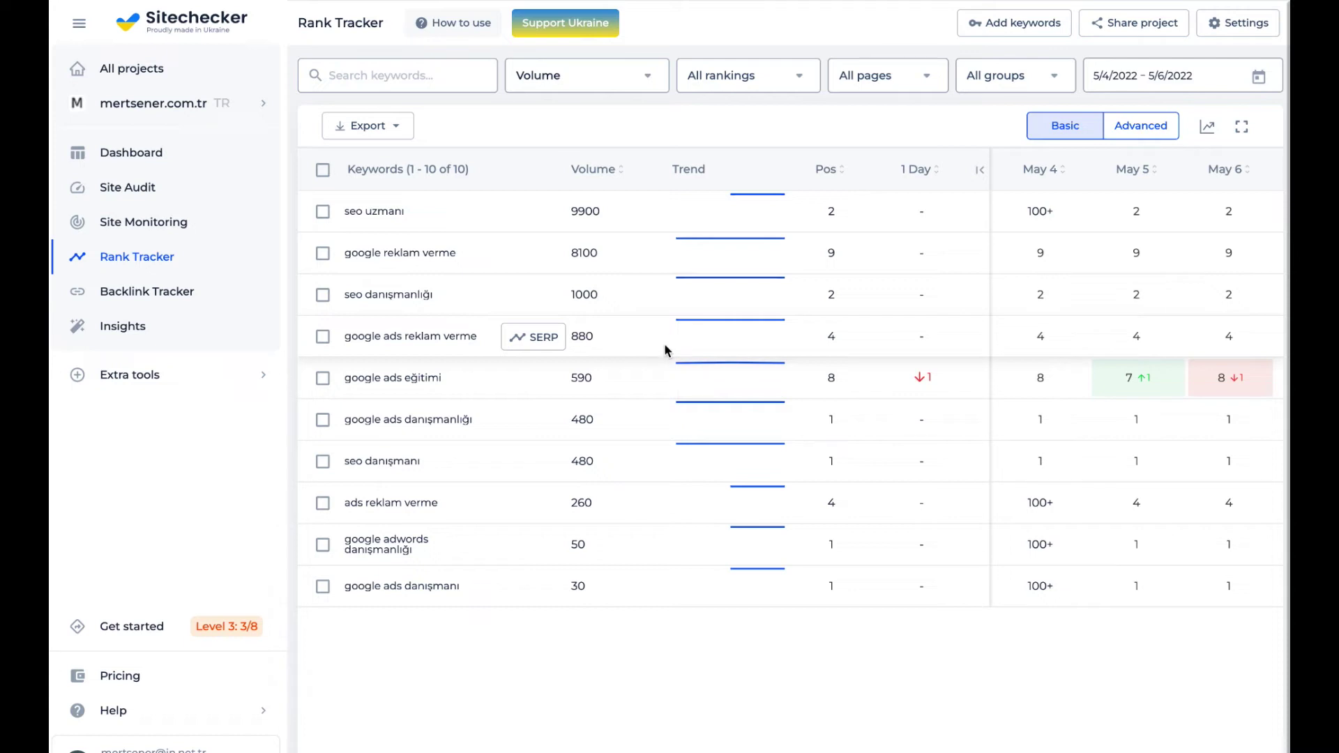
pyautogui.click(783, 85)
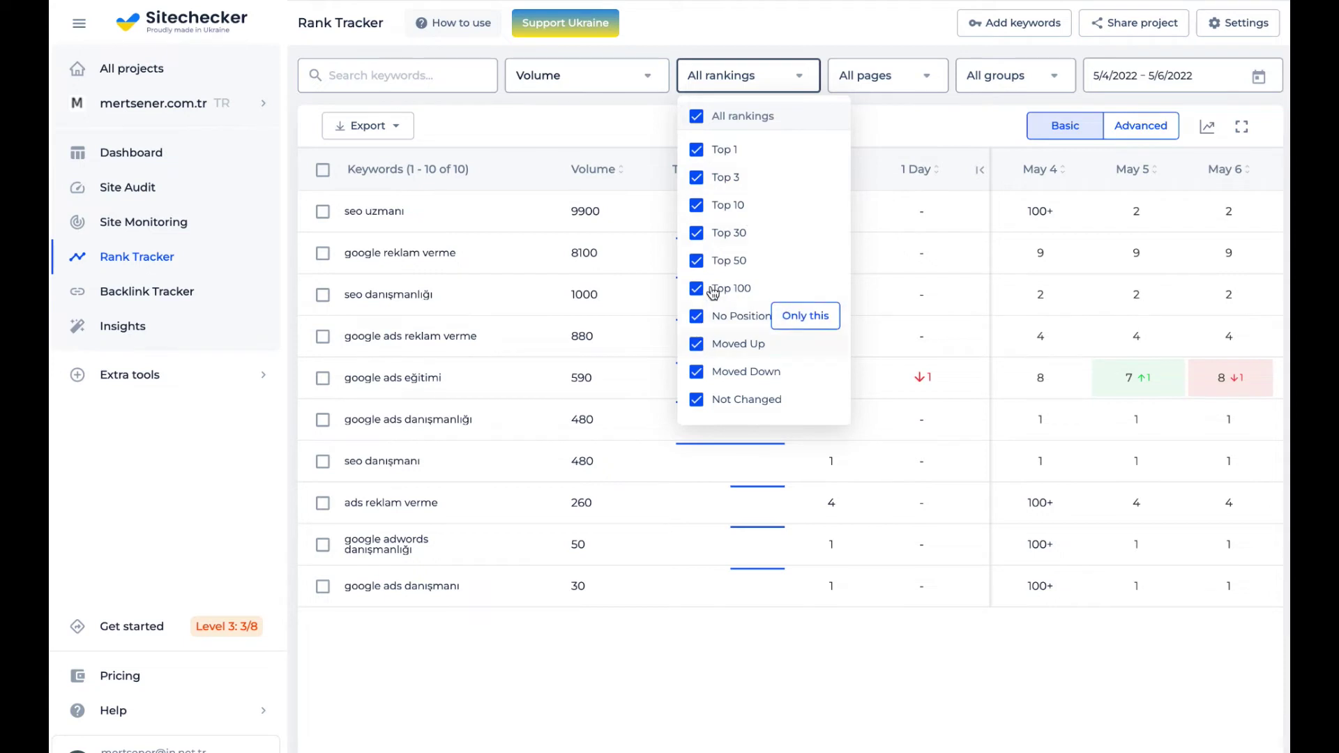
pyautogui.click(748, 46)
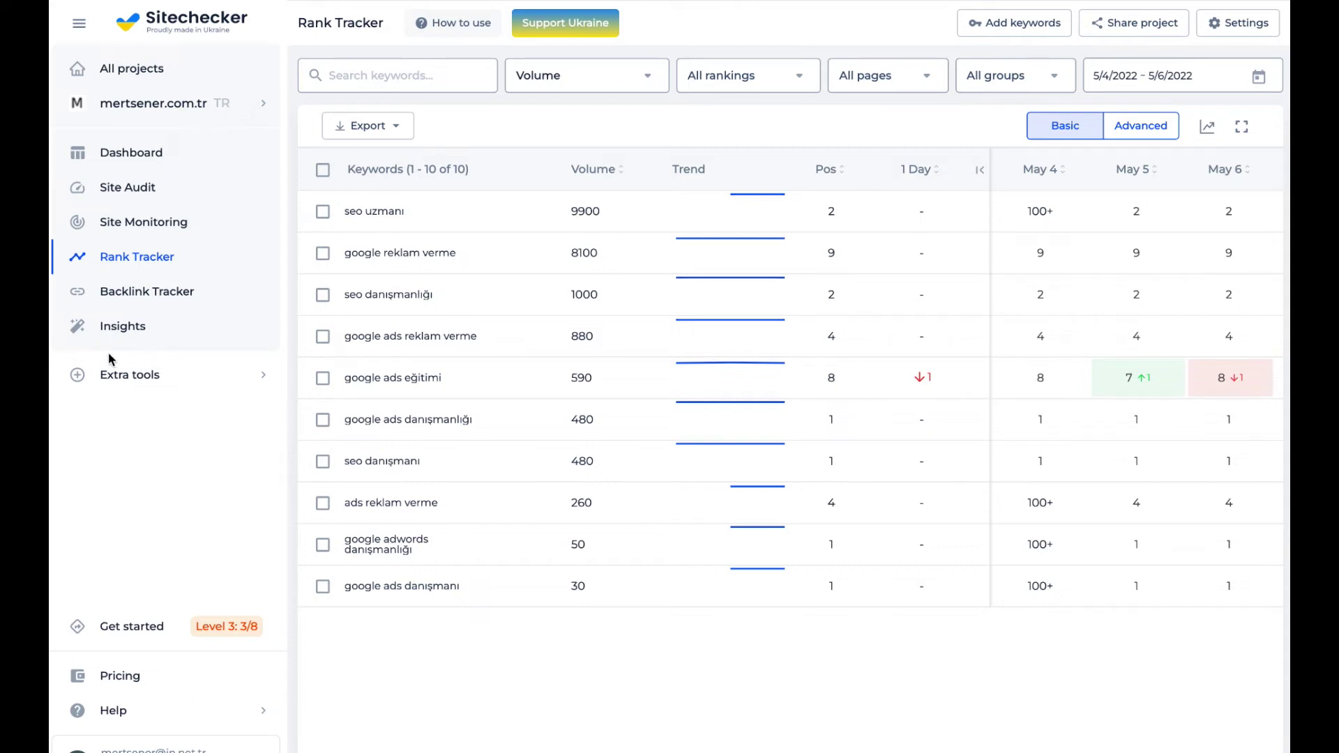
# Step: Return to the project dashboard and examine the top 100 keywords visibility chart and the top 15 keywords
pyautogui.click(180, 153)
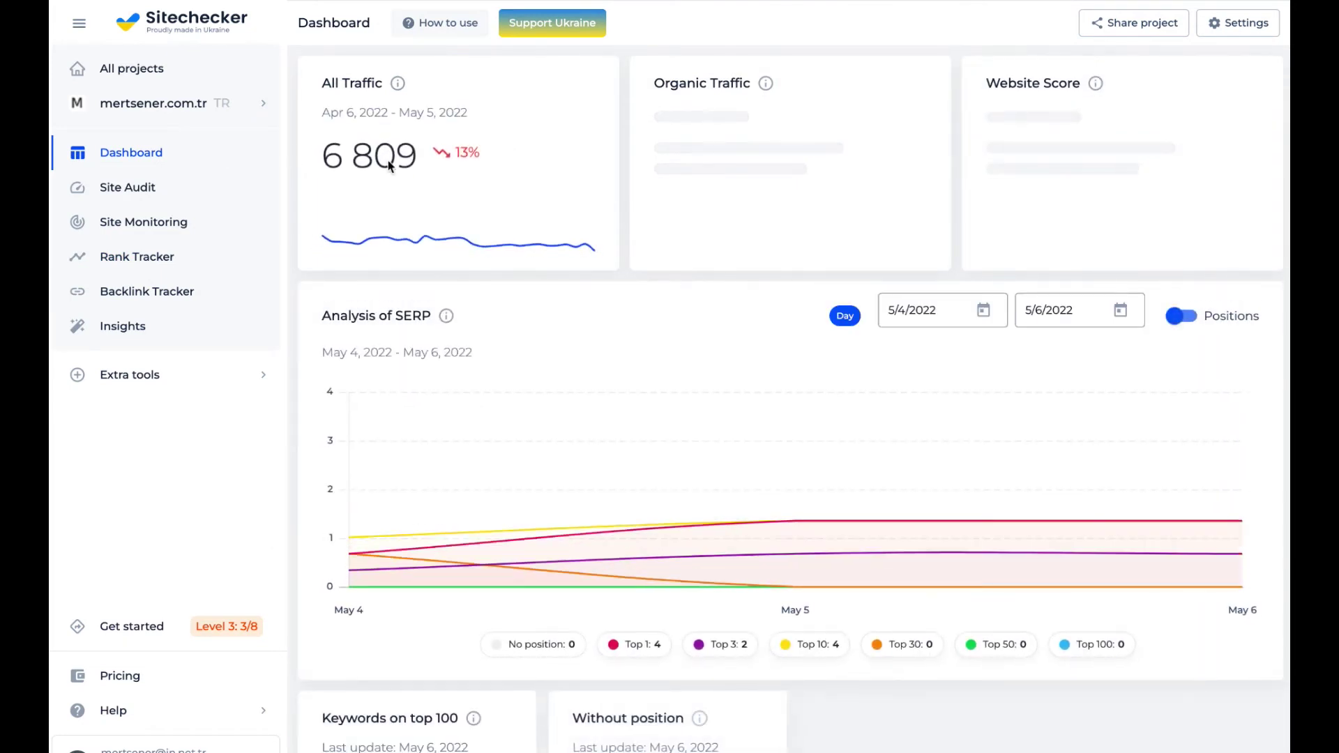
pyautogui.scroll(-4, 919, 417)
pyautogui.scroll(-4, 920, 418)
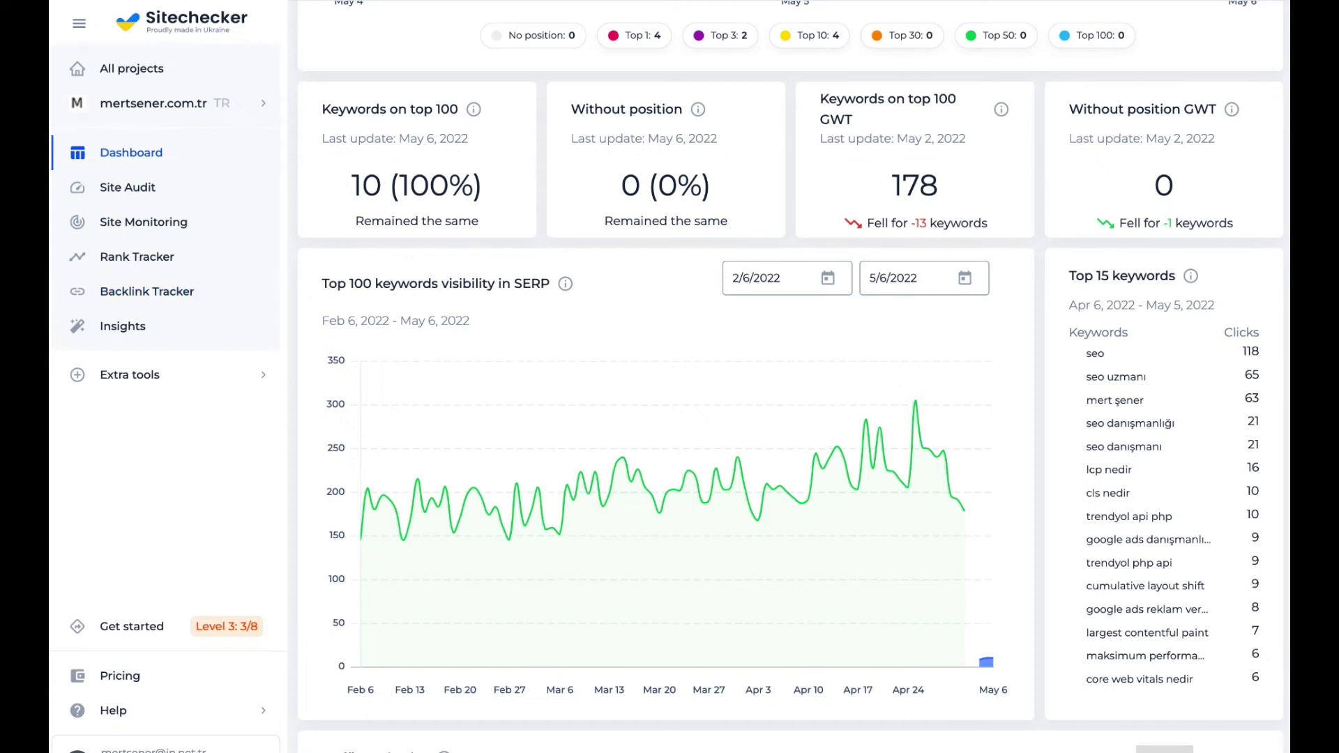
# Step: Run an On Page Checker analysis of the project website's /google-ads-danismanligi/ page
pyautogui.click(132, 375)
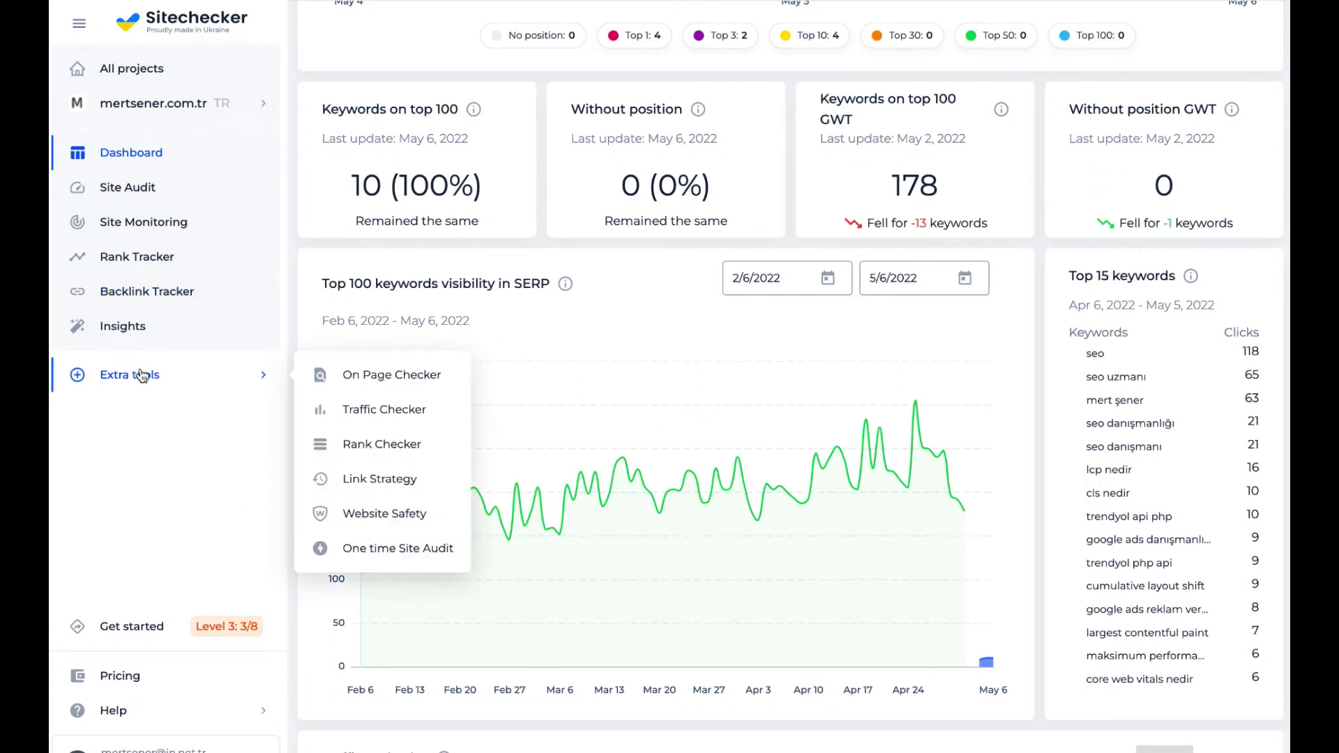
pyautogui.click(421, 378)
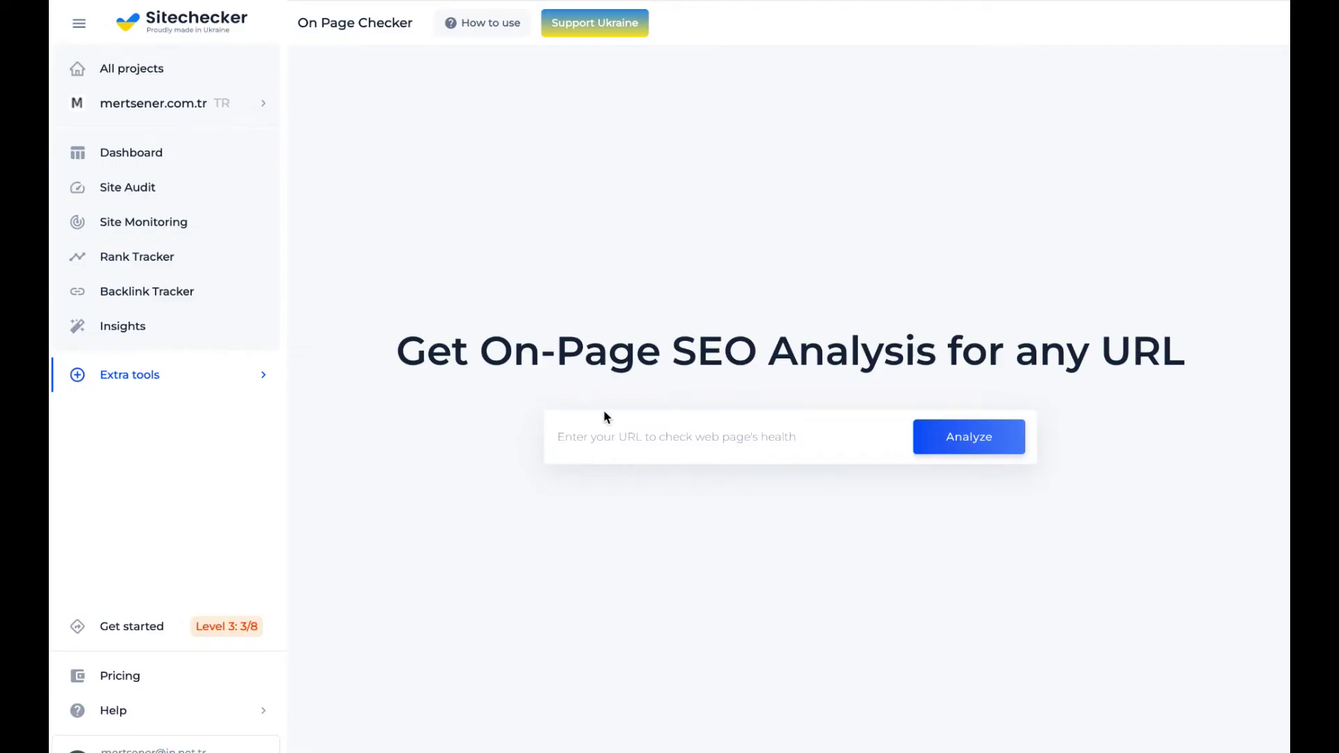
pyautogui.click(615, 438)
pyautogui.write('https://www.mertsener.com.tr/google-ads-danismanligi/')
pyautogui.click(954, 445)
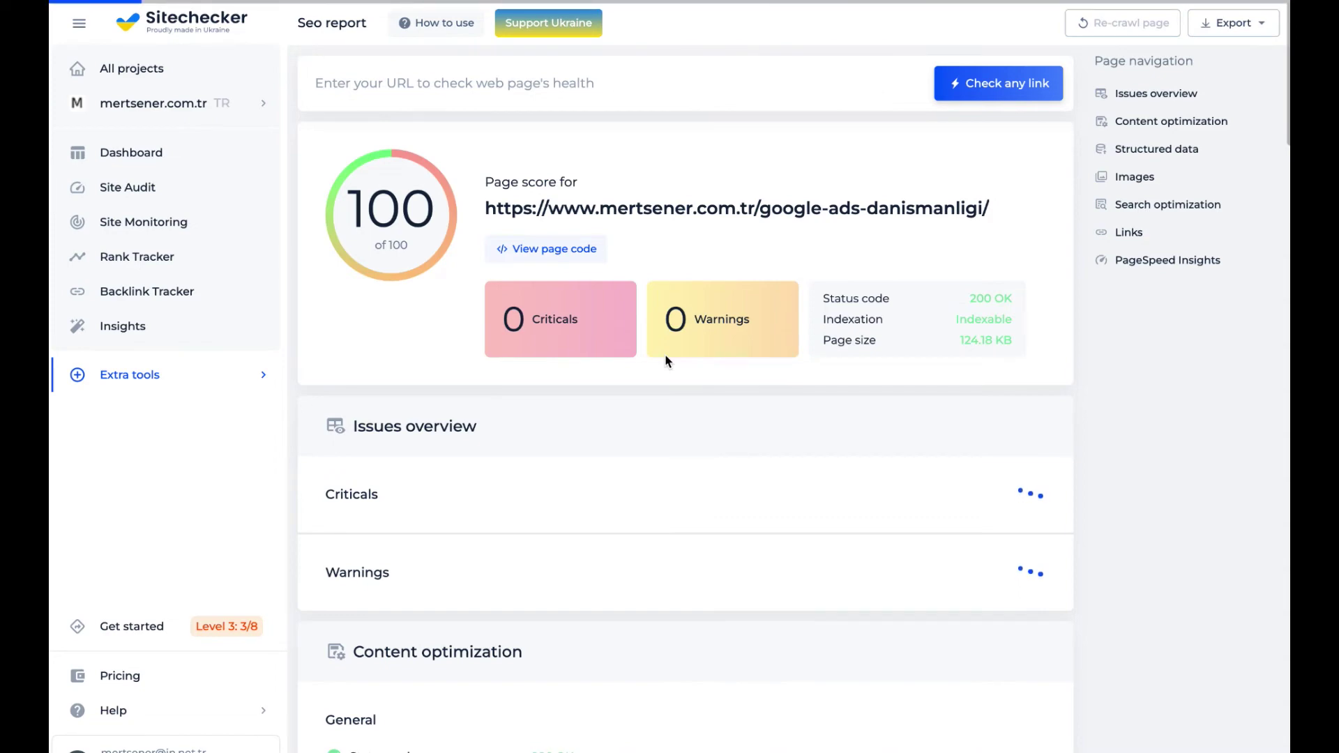
# Step: Examine the page's SEO report, covering issues, content optimization, structured data, images, URL vulnerability, and external and internal links
pyautogui.scroll(-5, 666, 363)
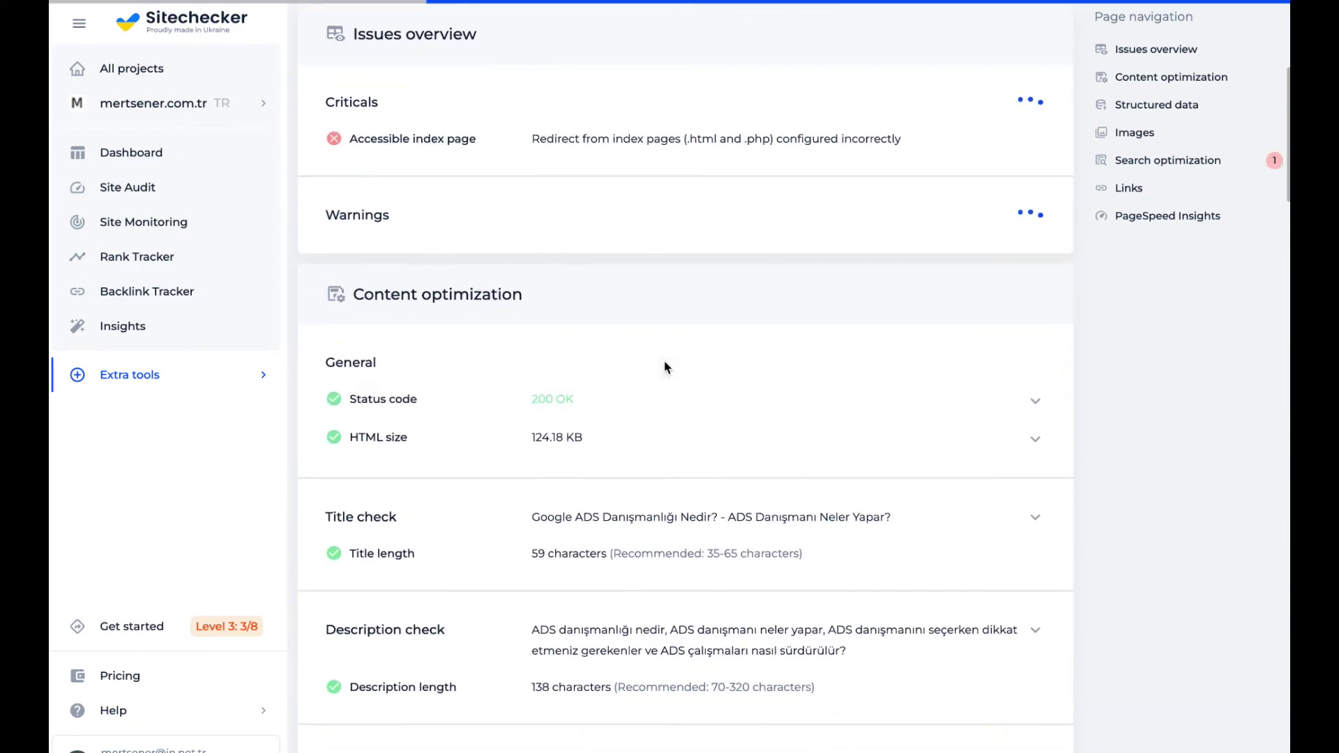
pyautogui.scroll(-6, 666, 367)
pyautogui.scroll(-1, 628, 352)
pyautogui.scroll(-3, 447, 371)
pyautogui.scroll(-9, 451, 376)
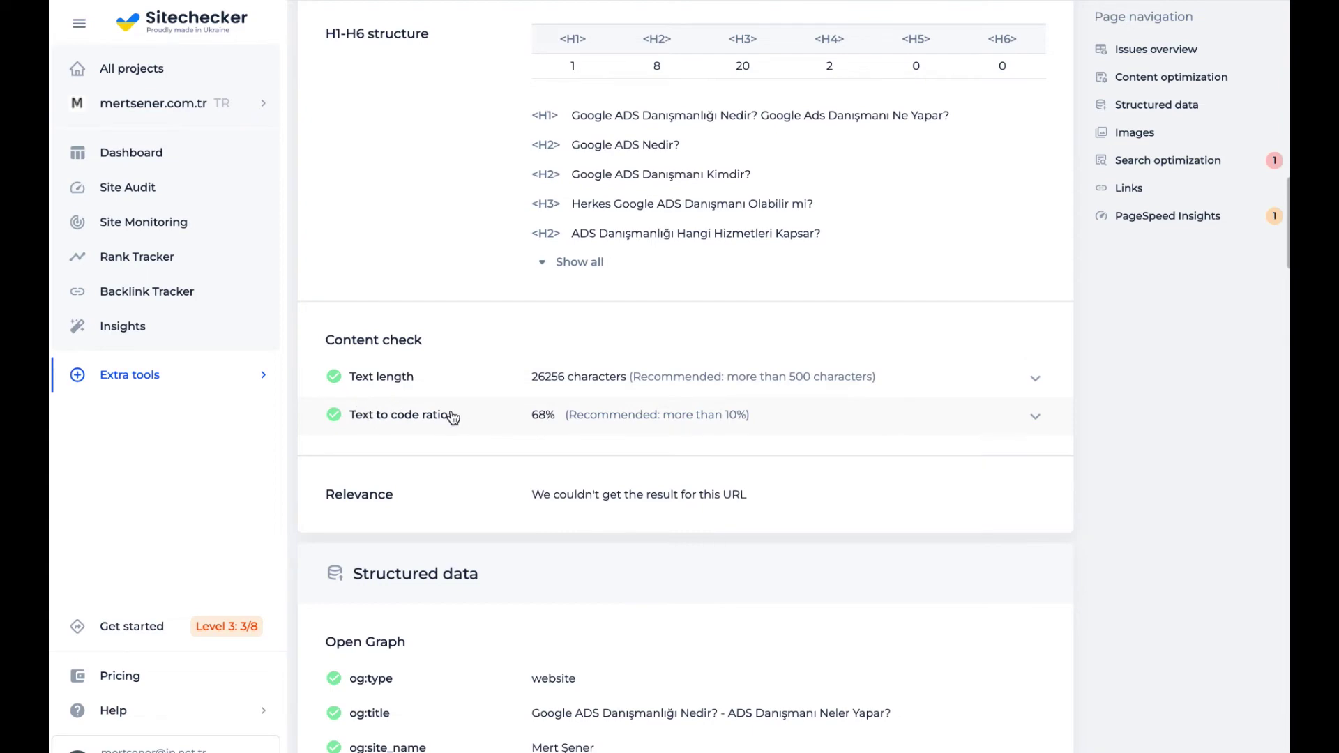
pyautogui.scroll(-6, 491, 430)
pyautogui.scroll(-7, 492, 431)
pyautogui.scroll(-13, 494, 433)
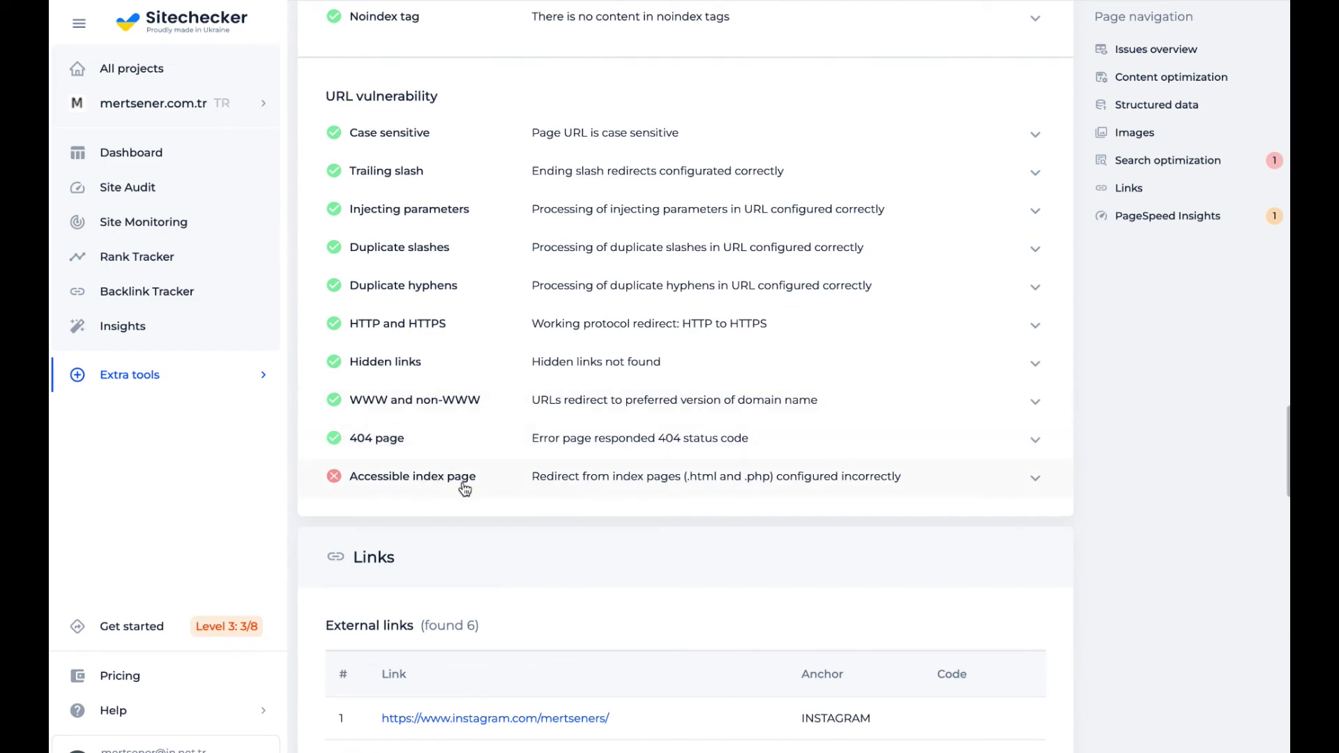
pyautogui.scroll(-6, 467, 485)
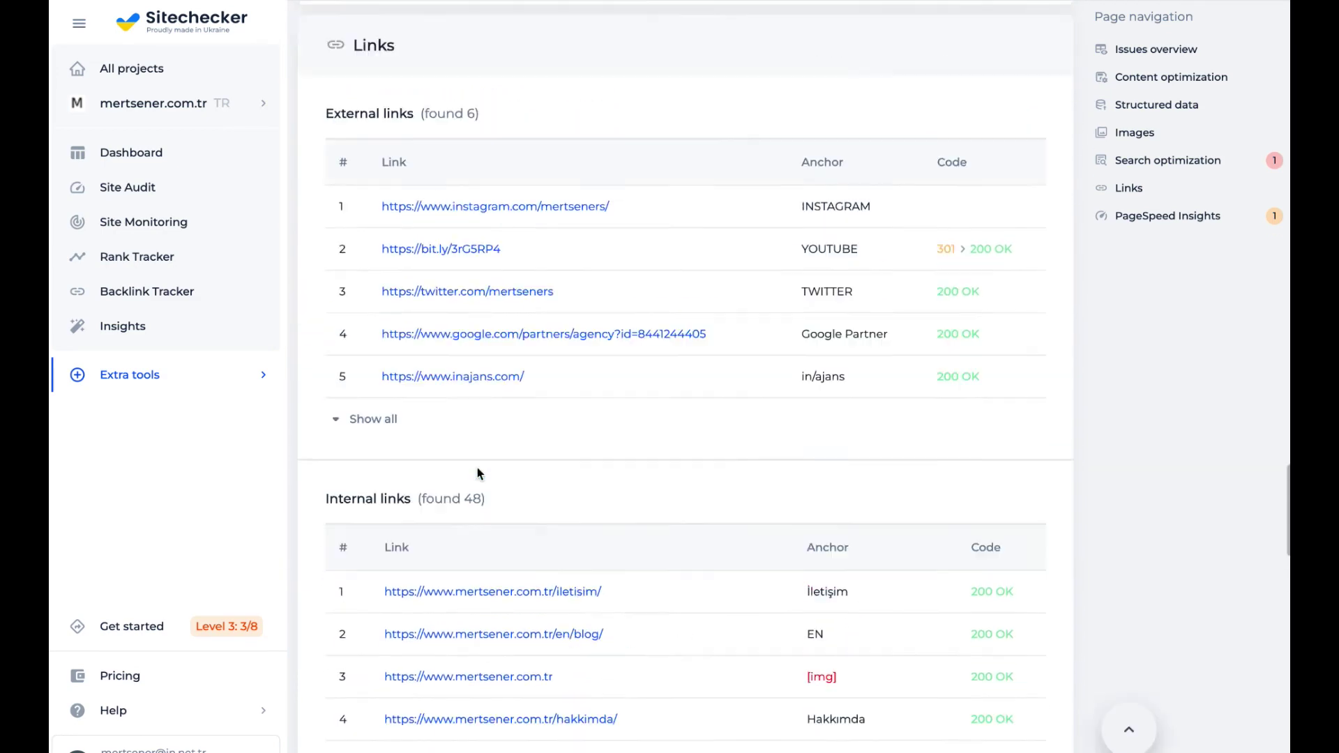
pyautogui.scroll(13, 349, 432)
# Step: Review the annual pricing plans and compare the features of Basic, Startup, Growing and Enterprise
pyautogui.moveTo(179, 383)
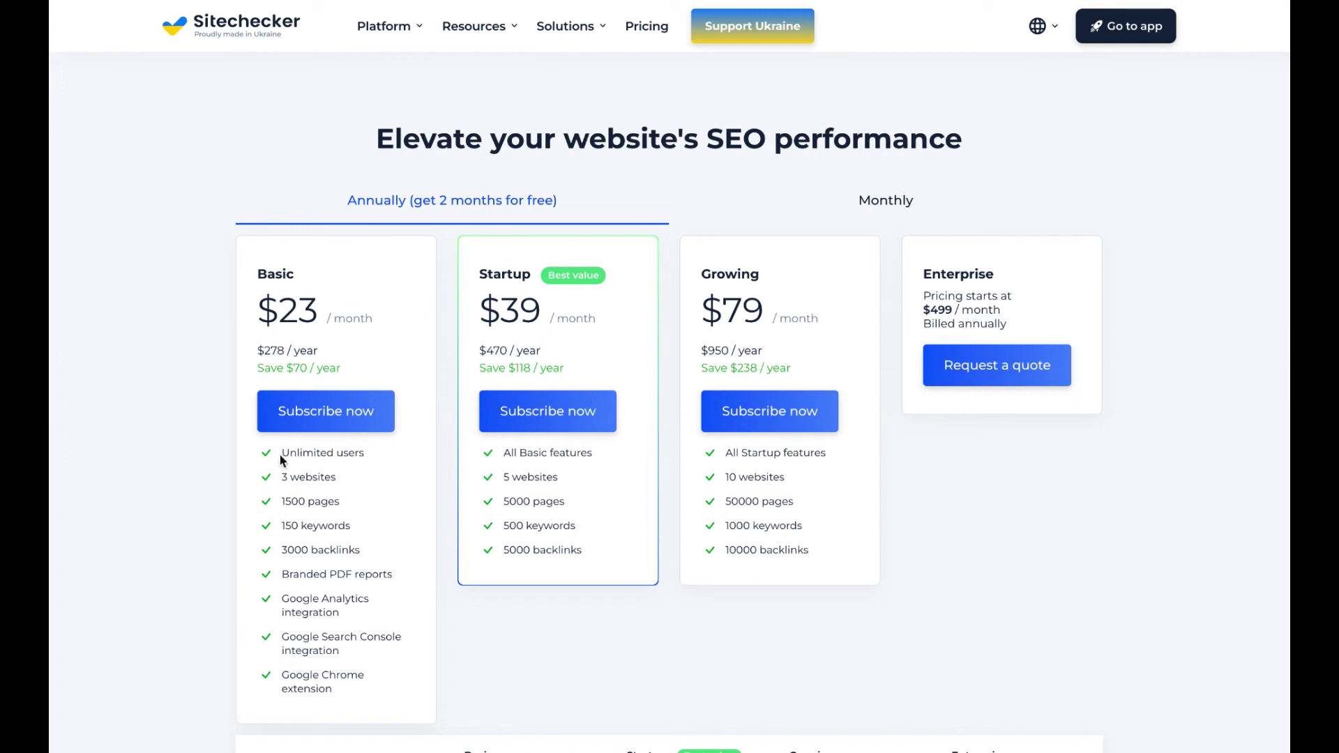
pyautogui.scroll(-1, 301, 480)
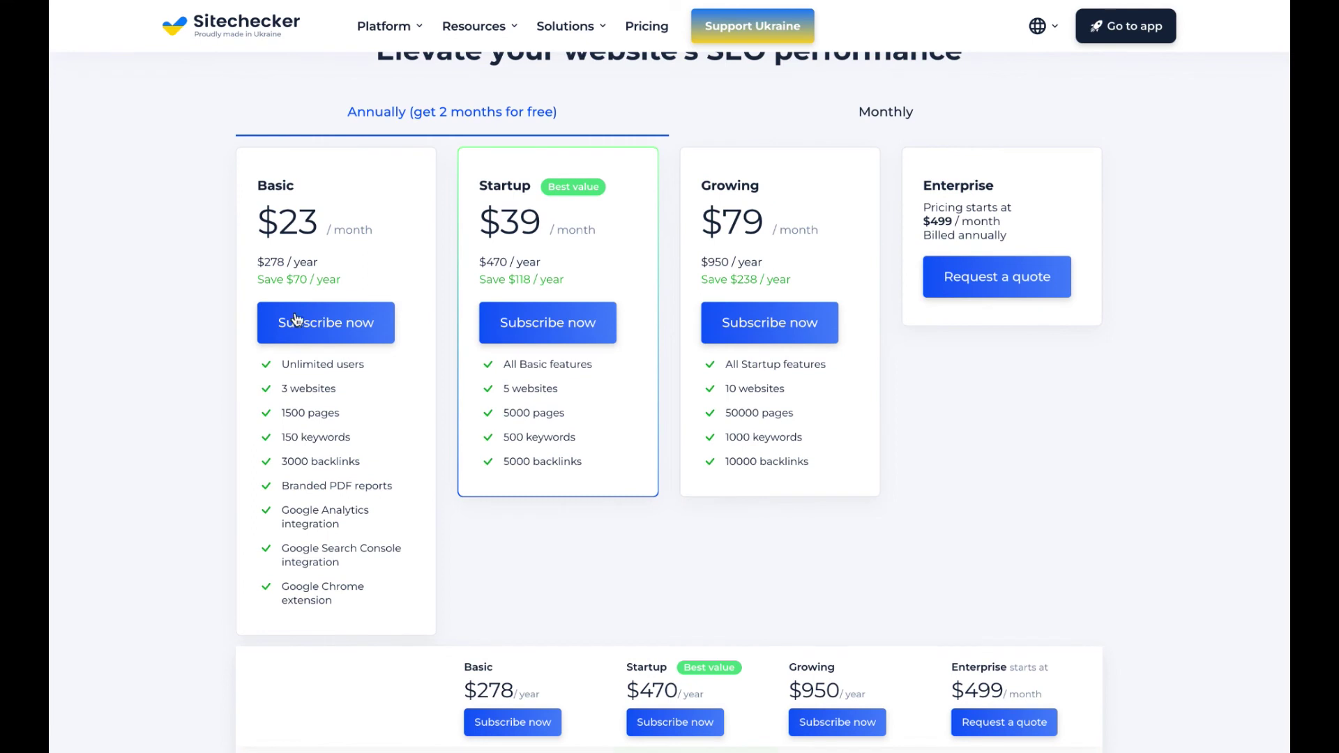
pyautogui.scroll(1, 293, 313)
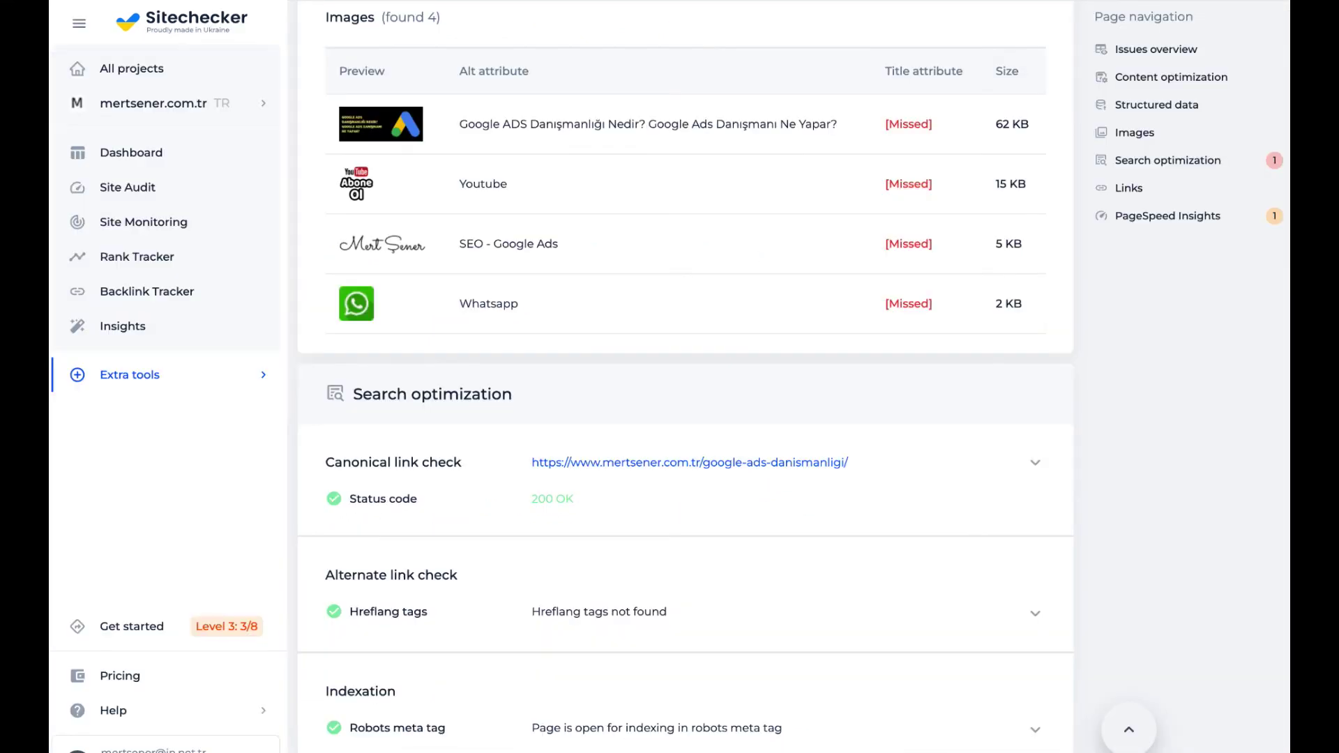
# Step: From the Rank Tracker, open the project's Users and Permissions settings and view the permission levels for e-mail invitations
pyautogui.click(177, 257)
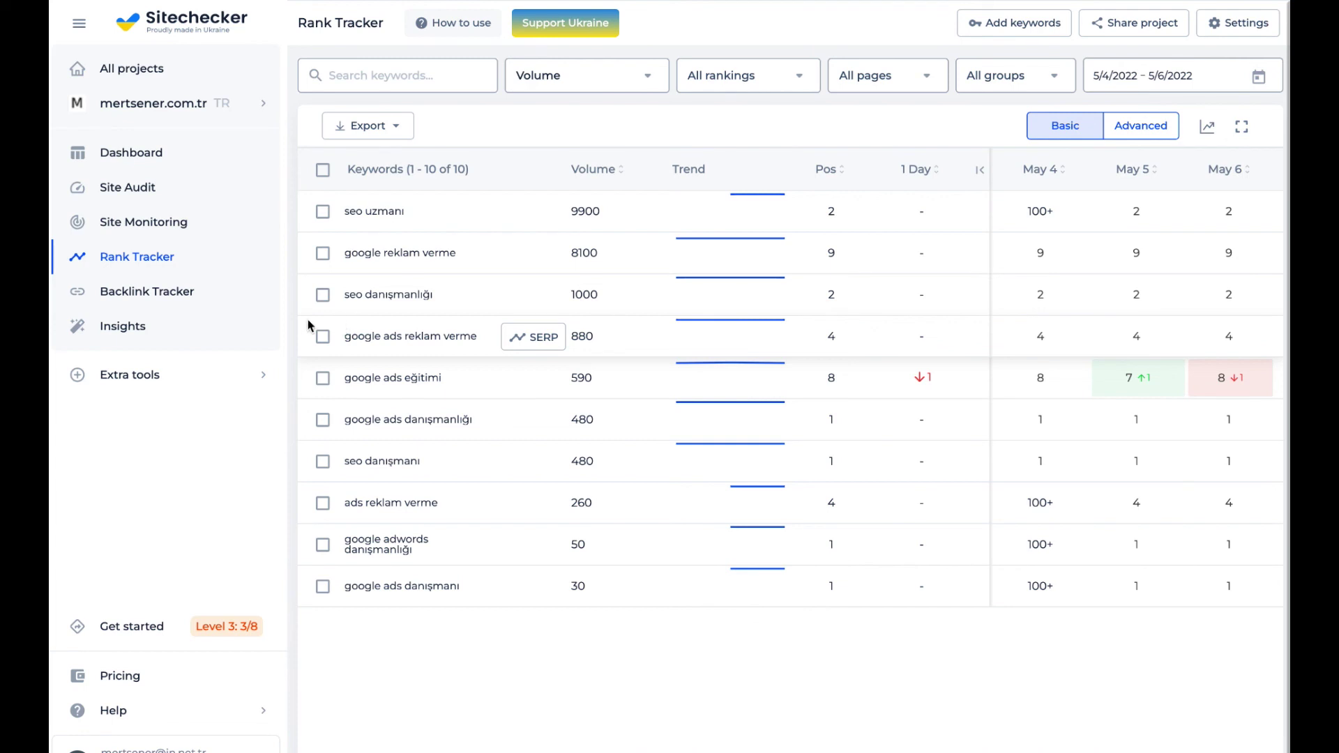
pyautogui.click(1219, 26)
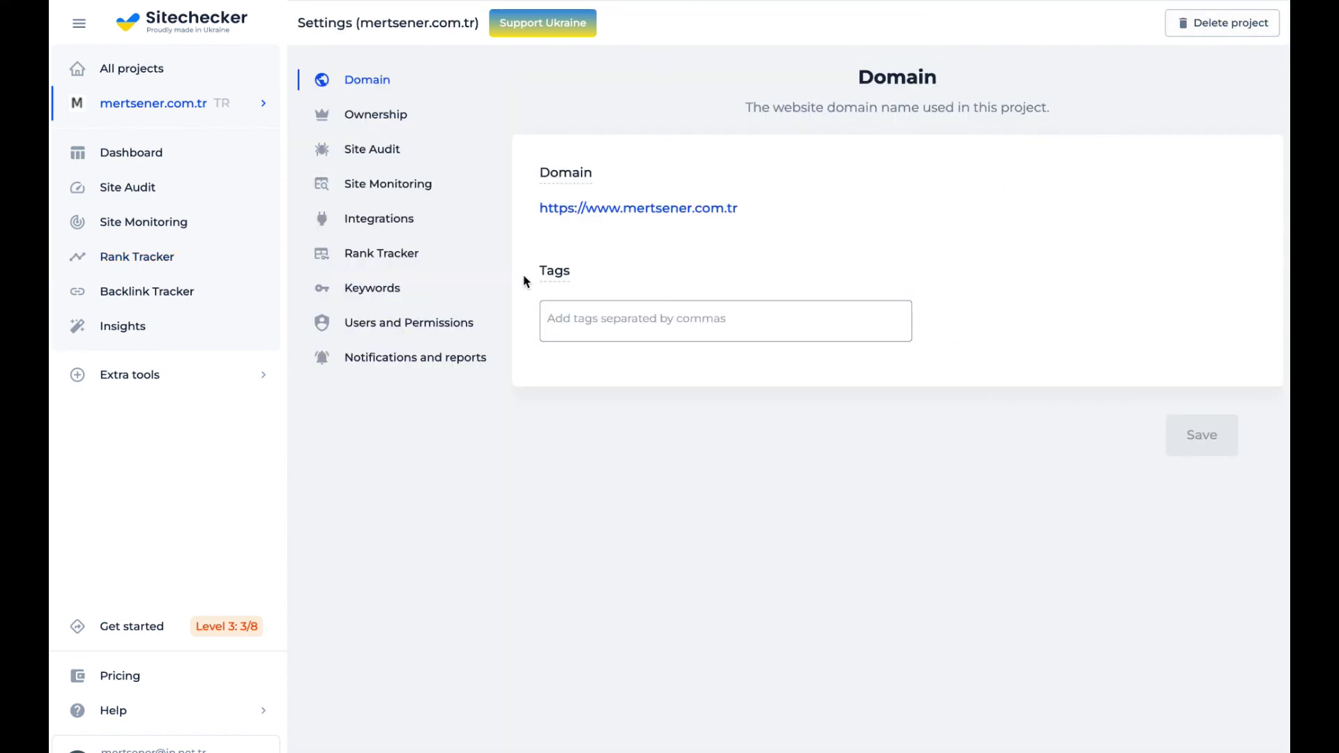
pyautogui.click(442, 324)
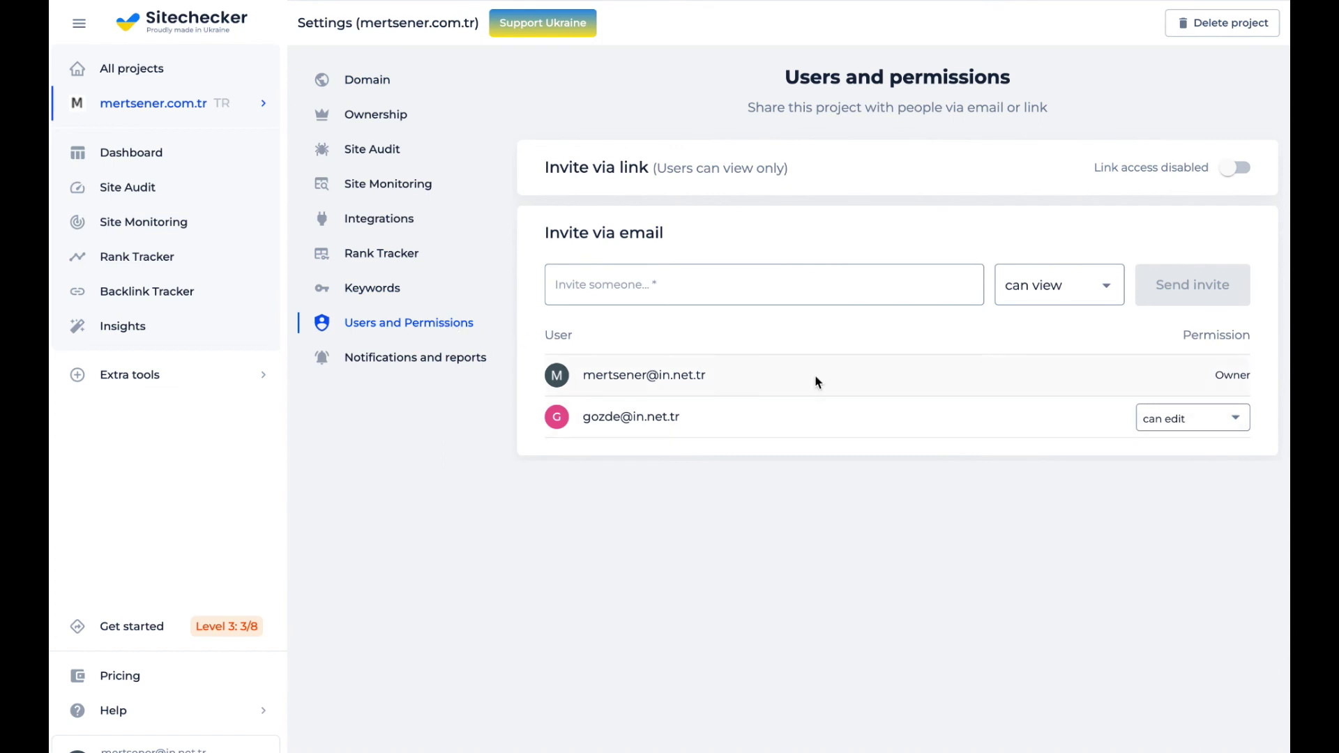
pyautogui.click(656, 287)
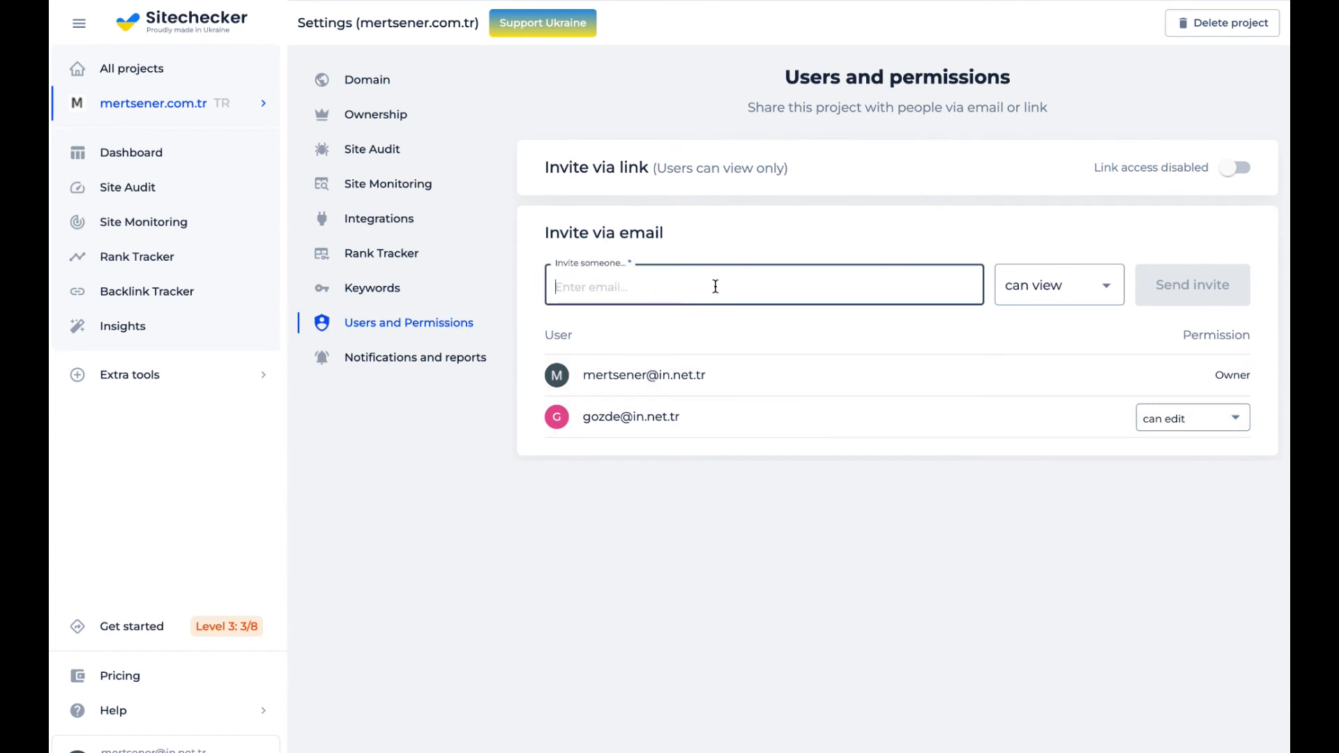
pyautogui.click(1038, 289)
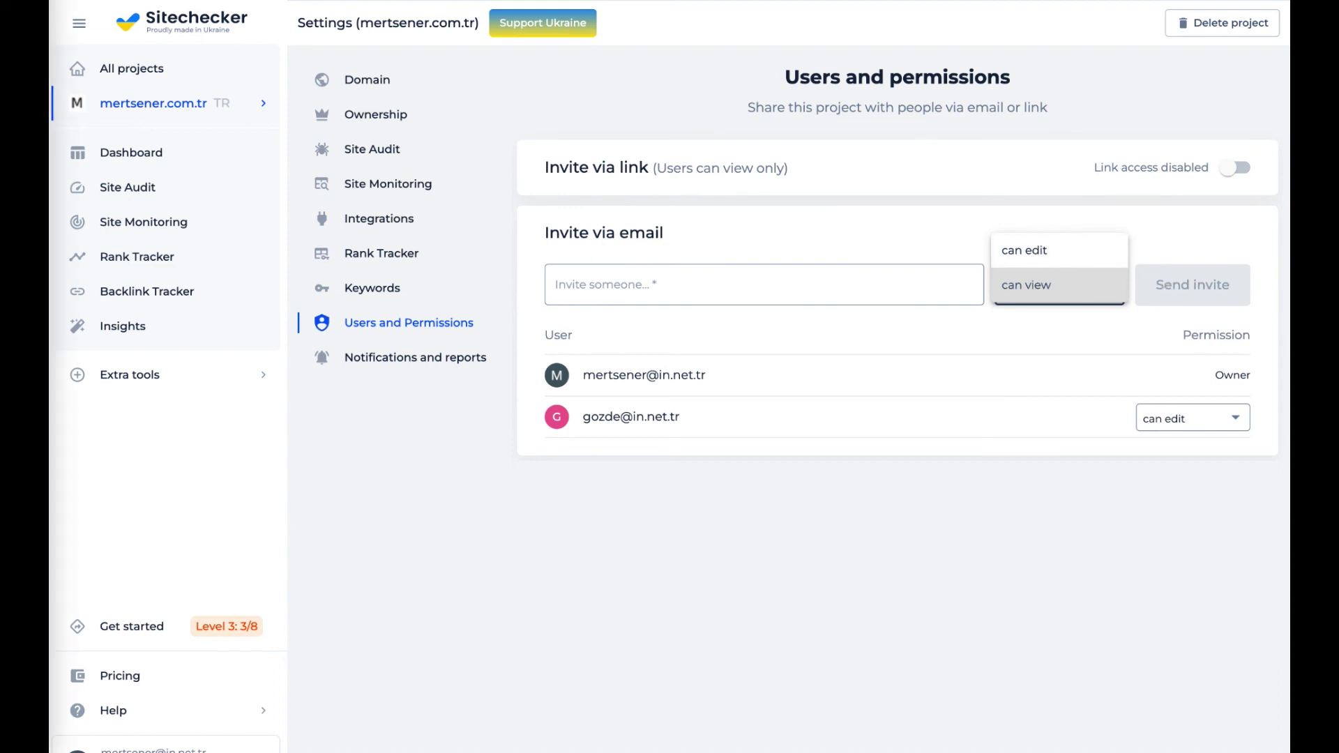
# Step: Return to the Site Audit and look through the list of all issues found on the website
pyautogui.click(137, 189)
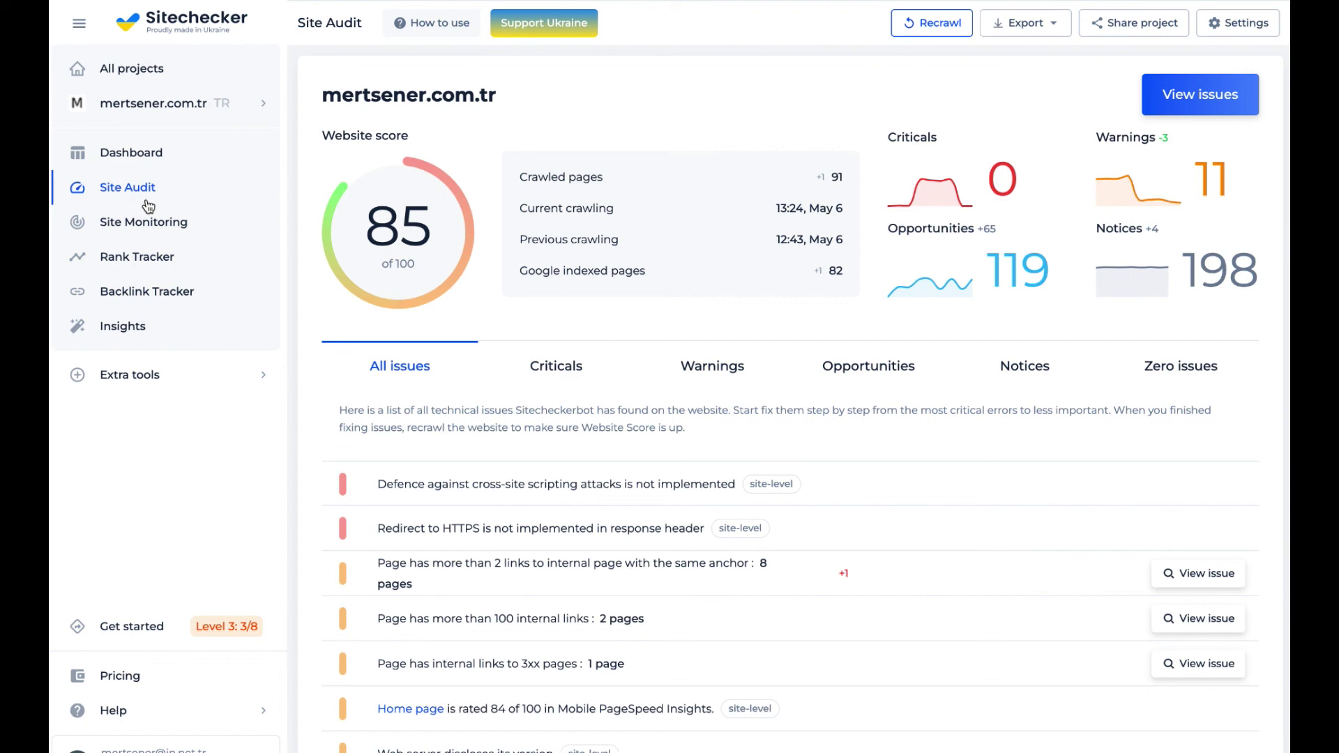
pyautogui.scroll(-3, 603, 387)
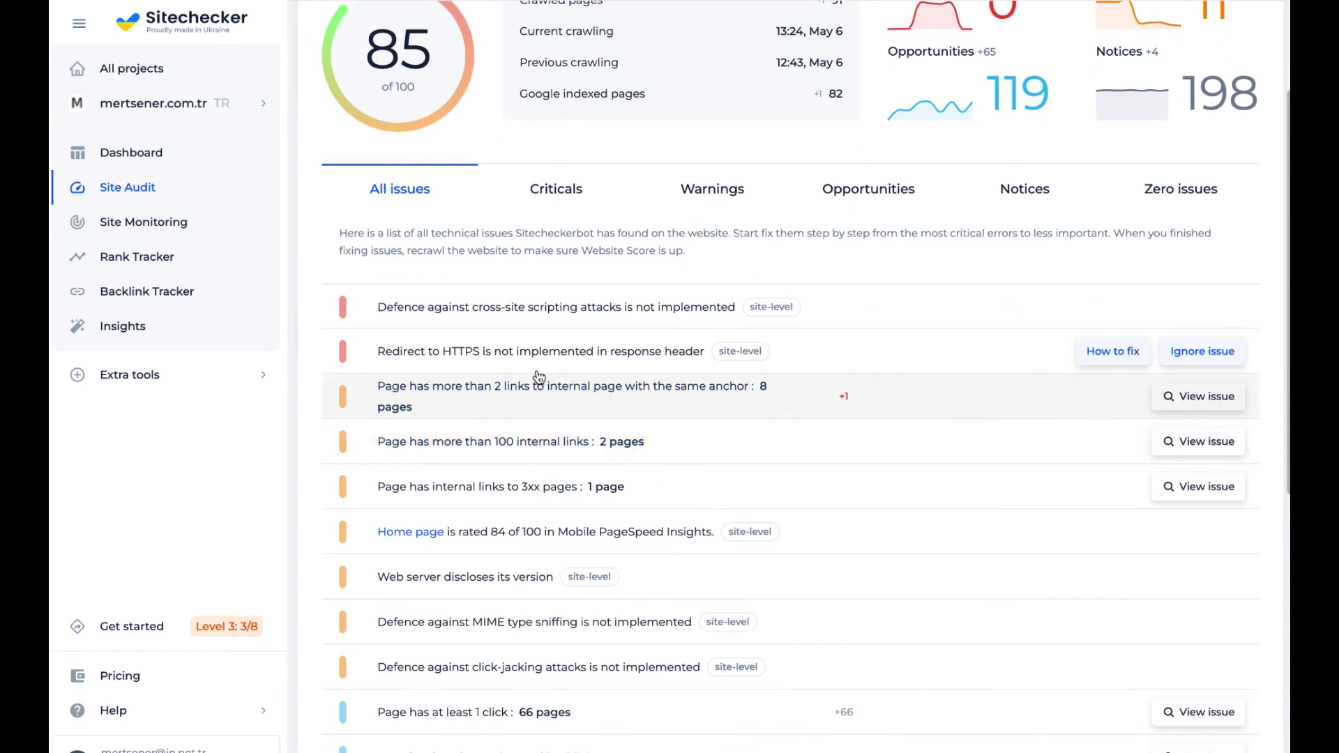
pyautogui.scroll(3, 857, 180)
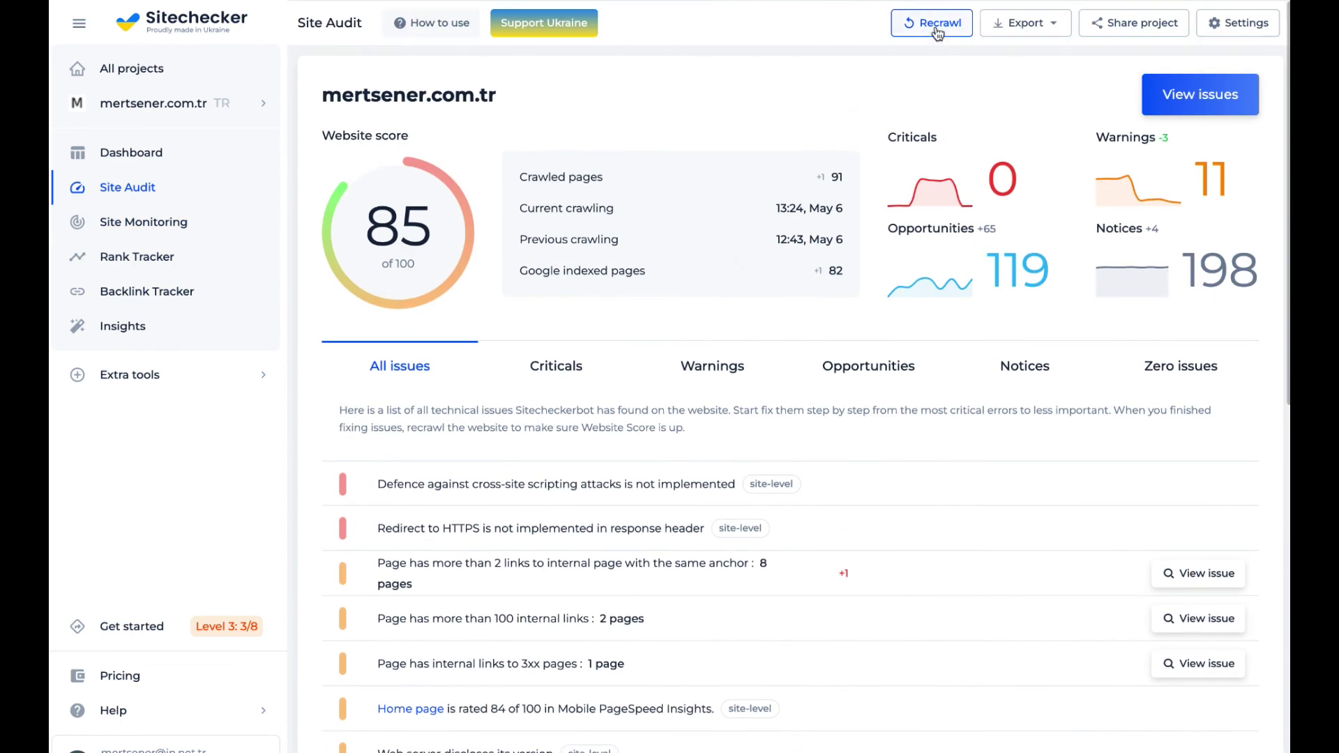